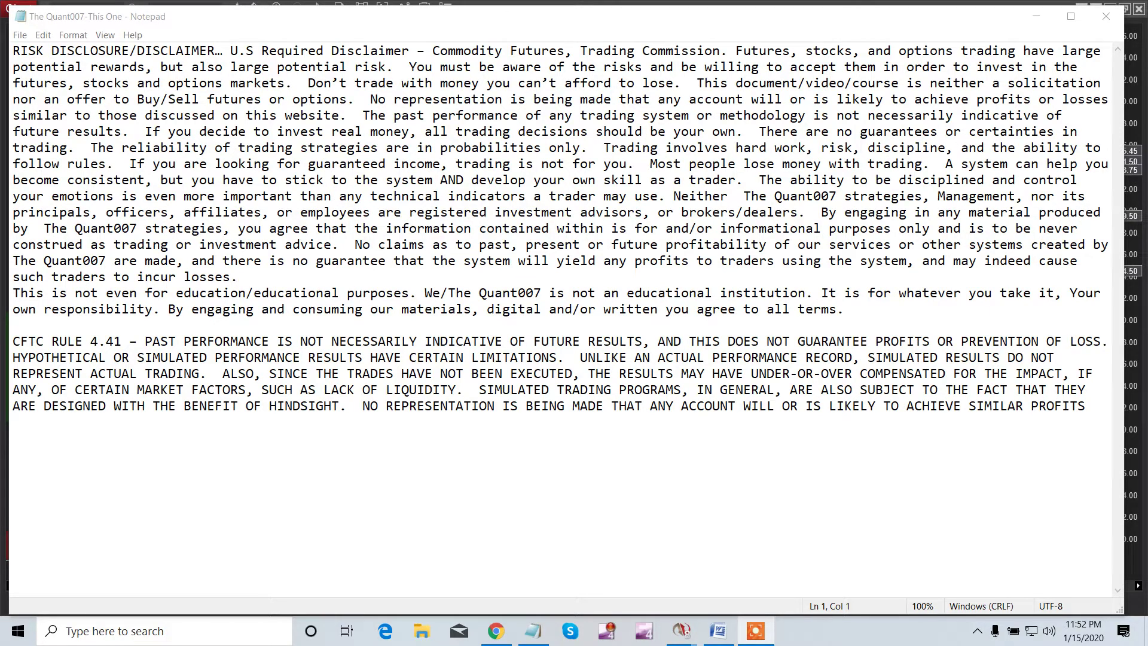
- Minimize the Notepad disclaimer so the NinjaTrader NQ 03-20 chart is visible
click(537, 632)
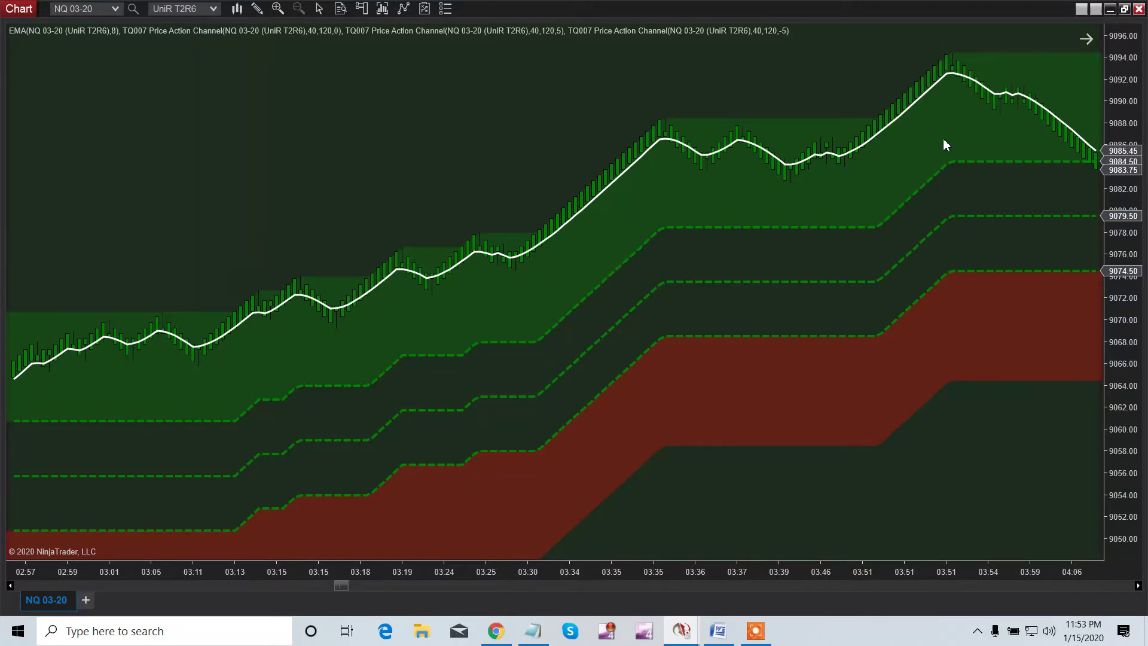
scroll(935, 305, down, 5)
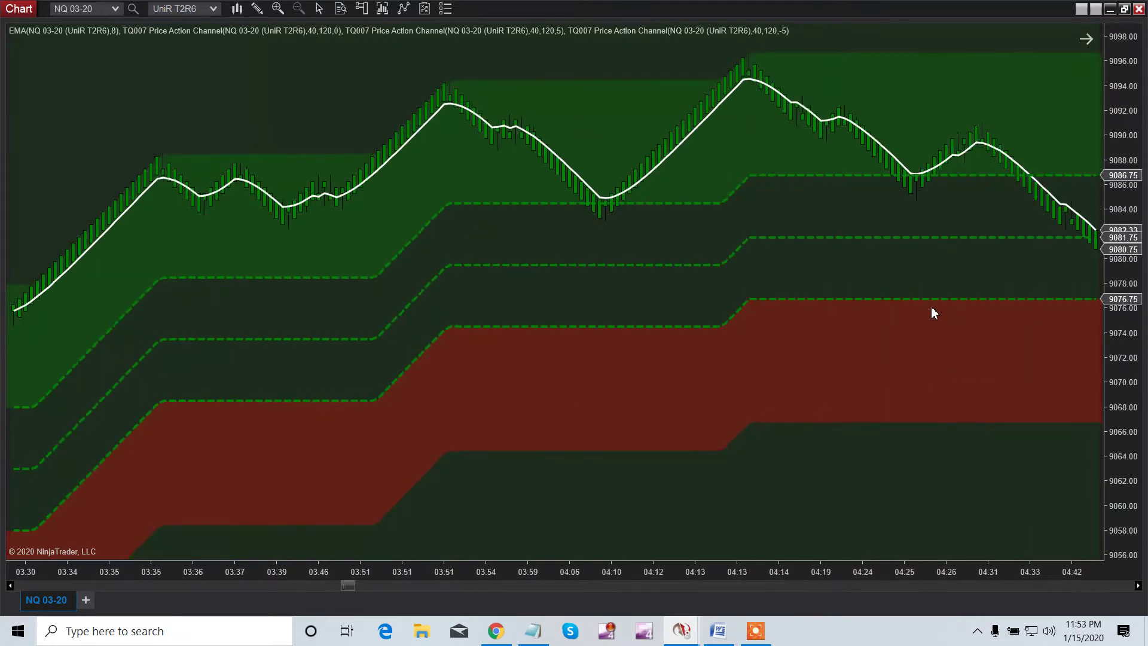
scroll(931, 306, down, 5)
scroll(925, 305, down, 3)
scroll(921, 303, down, 3)
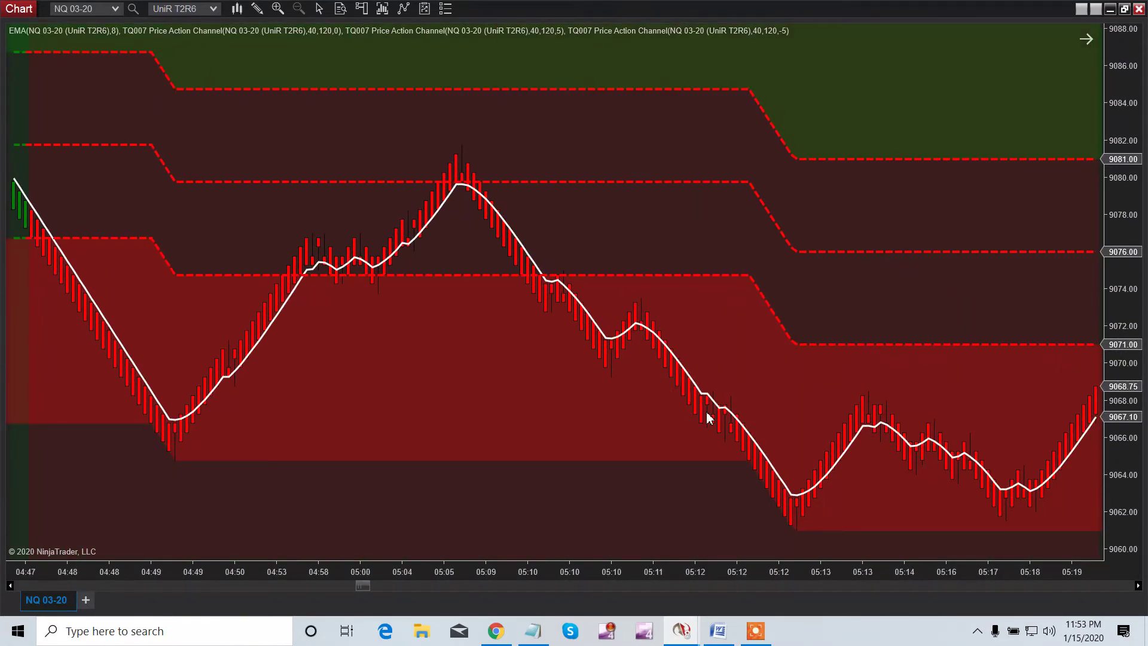
scroll(722, 391, down, 3)
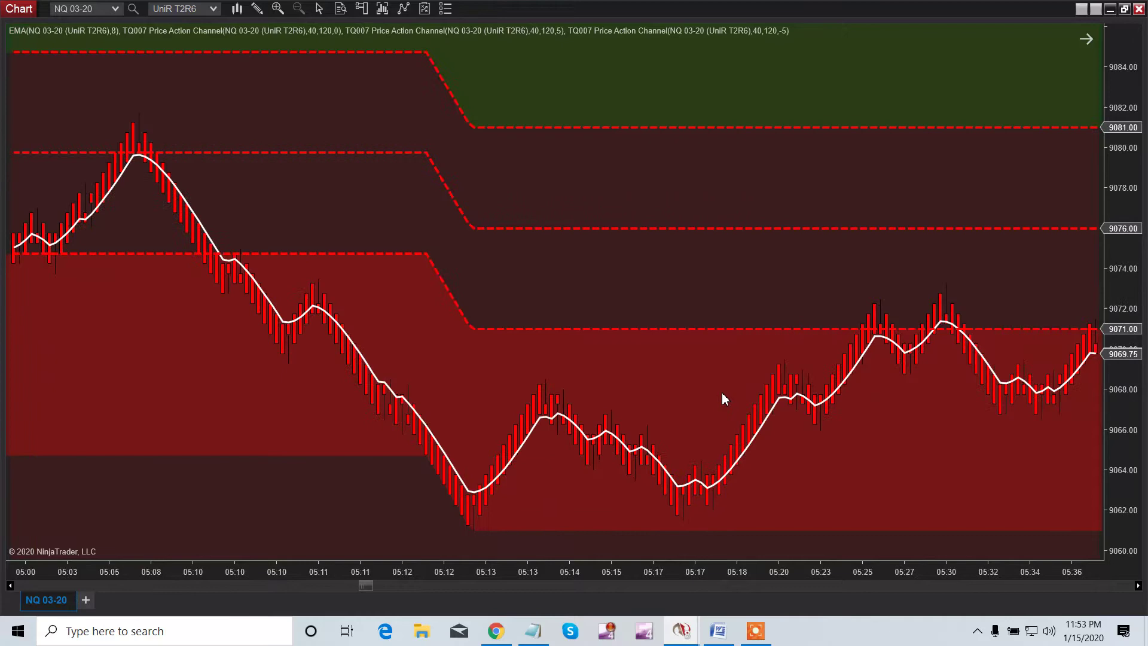
scroll(725, 394, down, 3)
scroll(726, 389, down, 2)
scroll(728, 385, down, 3)
scroll(728, 385, down, 3)
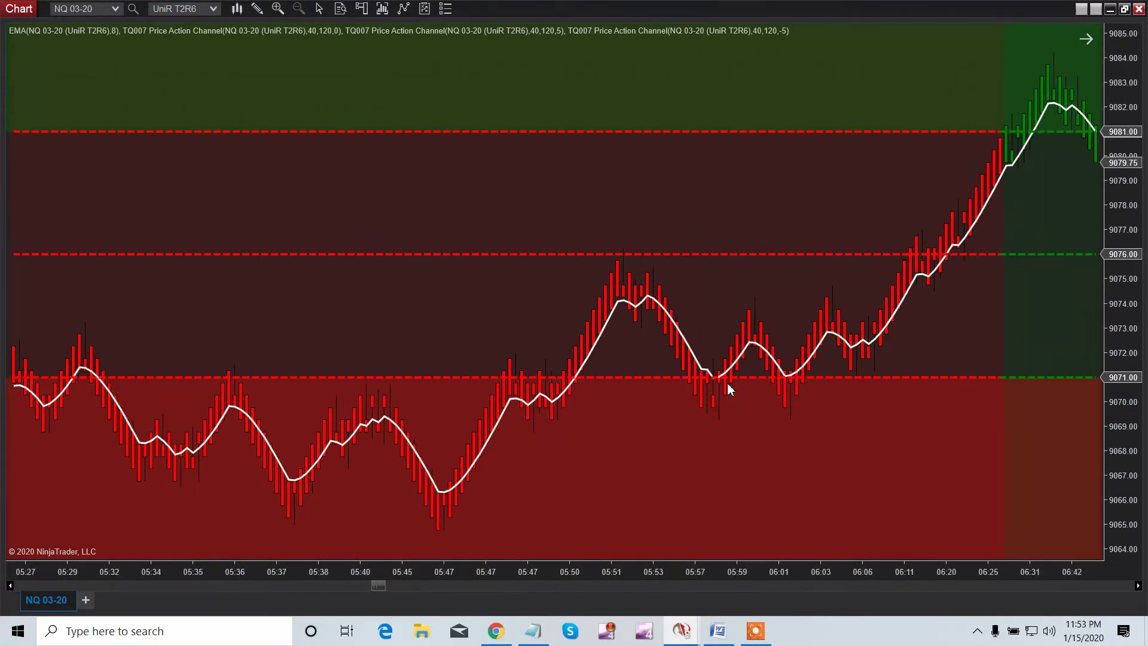
scroll(725, 376, down, 2)
scroll(726, 375, down, 3)
scroll(724, 375, down, 3)
scroll(723, 375, down, 2)
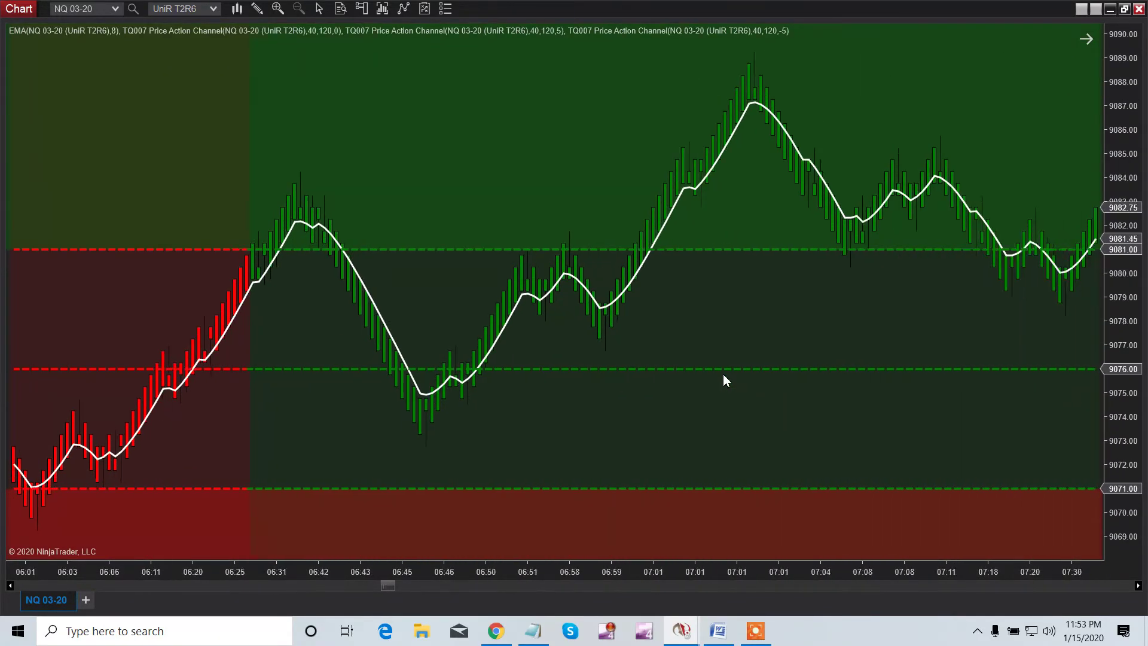
scroll(724, 374, down, 2)
scroll(723, 373, down, 3)
scroll(723, 373, down, 3)
scroll(724, 373, down, 2)
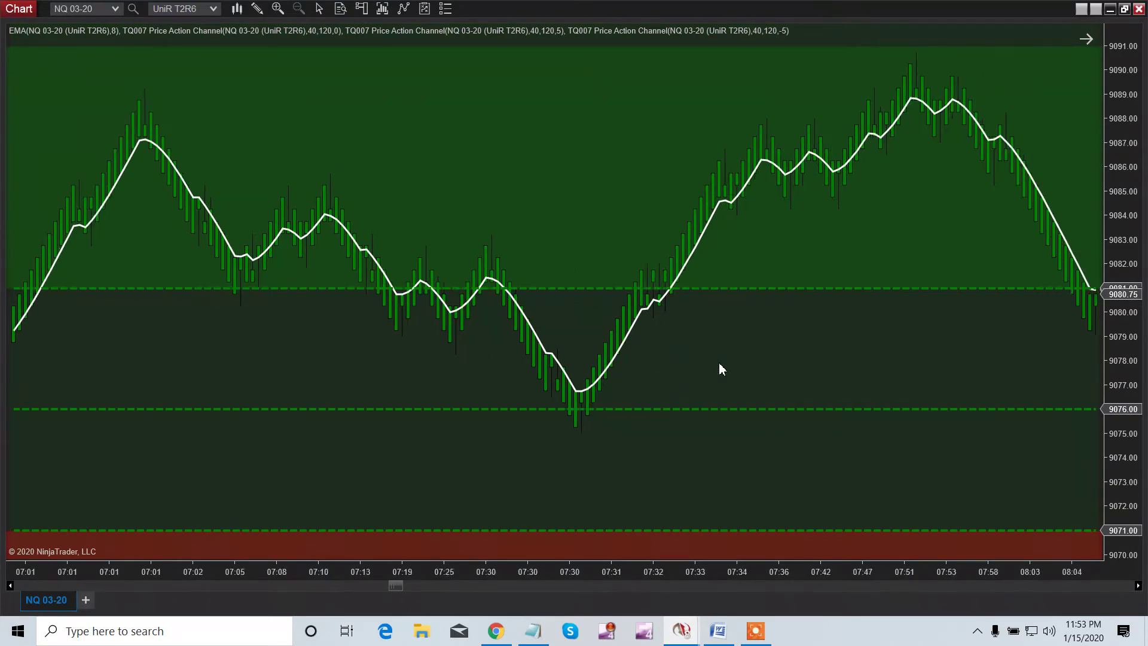
scroll(718, 368, down, 2)
scroll(719, 368, down, 3)
scroll(719, 367, down, 3)
scroll(719, 364, down, 2)
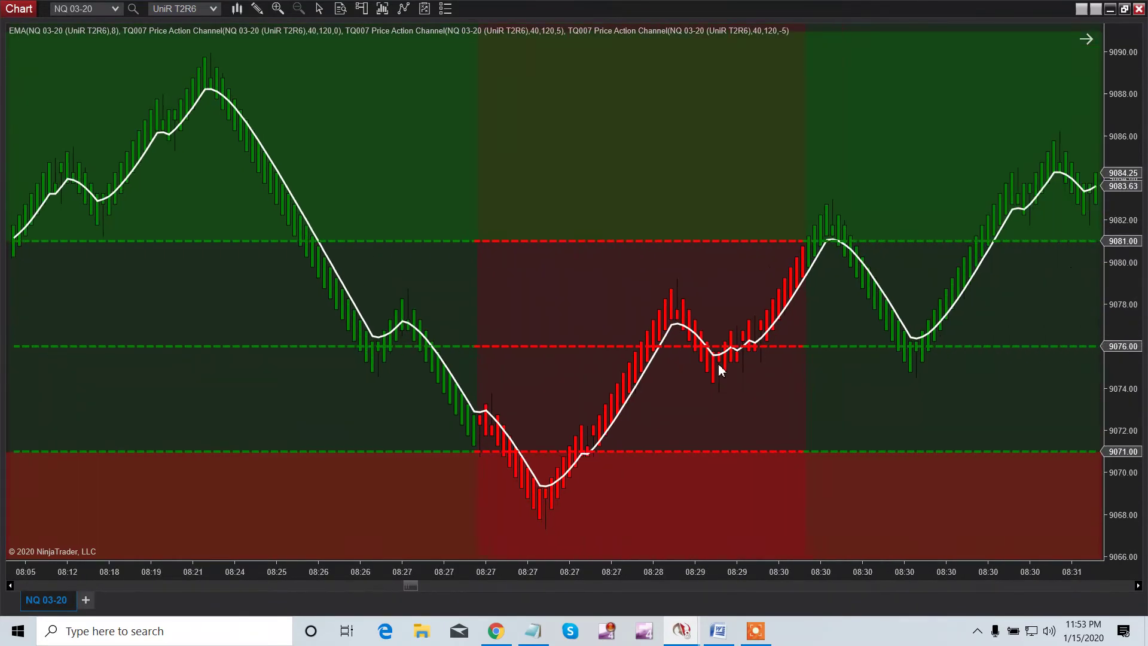
scroll(718, 363, down, 2)
scroll(719, 363, down, 3)
scroll(717, 362, down, 3)
scroll(717, 358, down, 2)
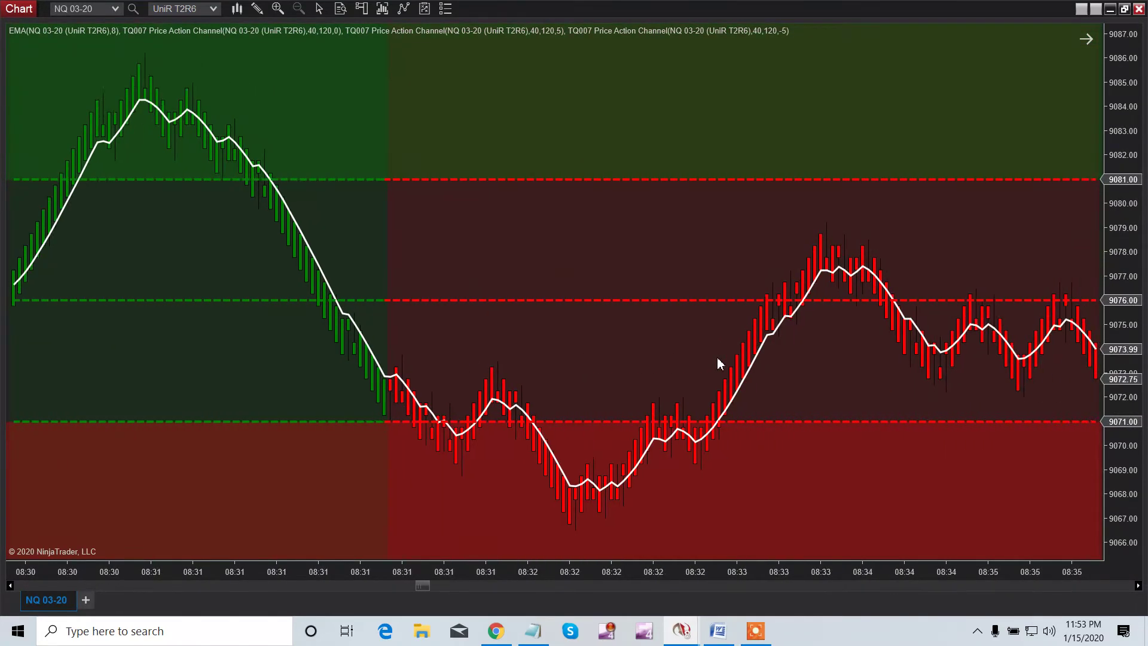
scroll(716, 358, down, 2)
scroll(717, 358, down, 3)
scroll(719, 361, down, 3)
scroll(718, 362, down, 1)
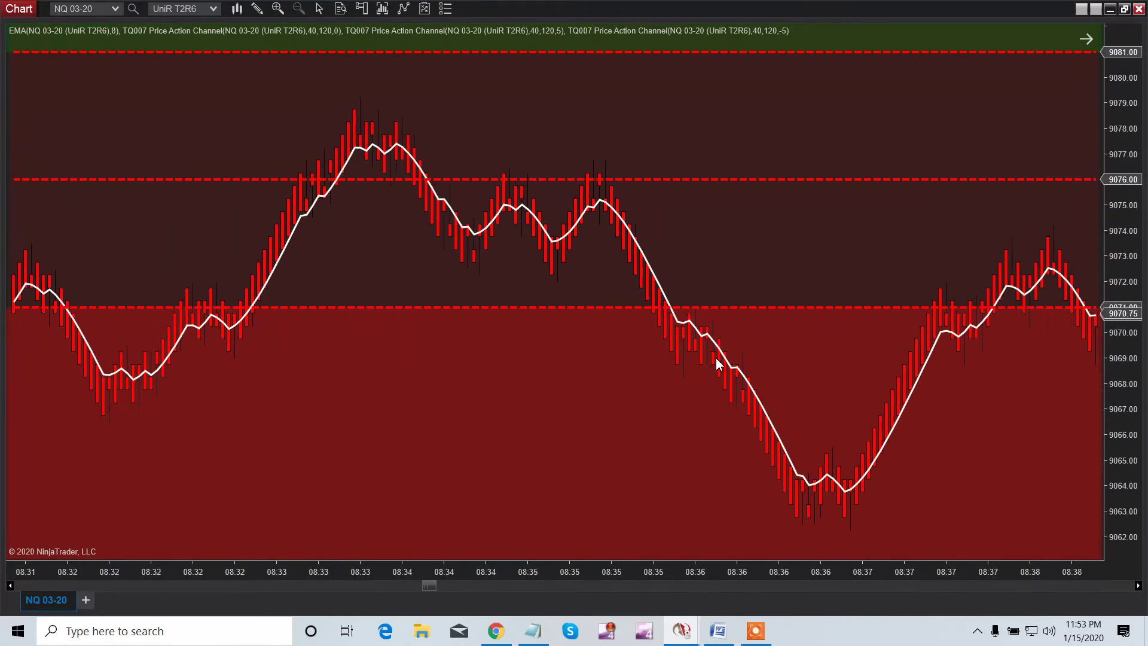
scroll(727, 363, up, 8)
scroll(762, 366, up, 3)
scroll(821, 367, up, 3)
scroll(861, 371, up, 3)
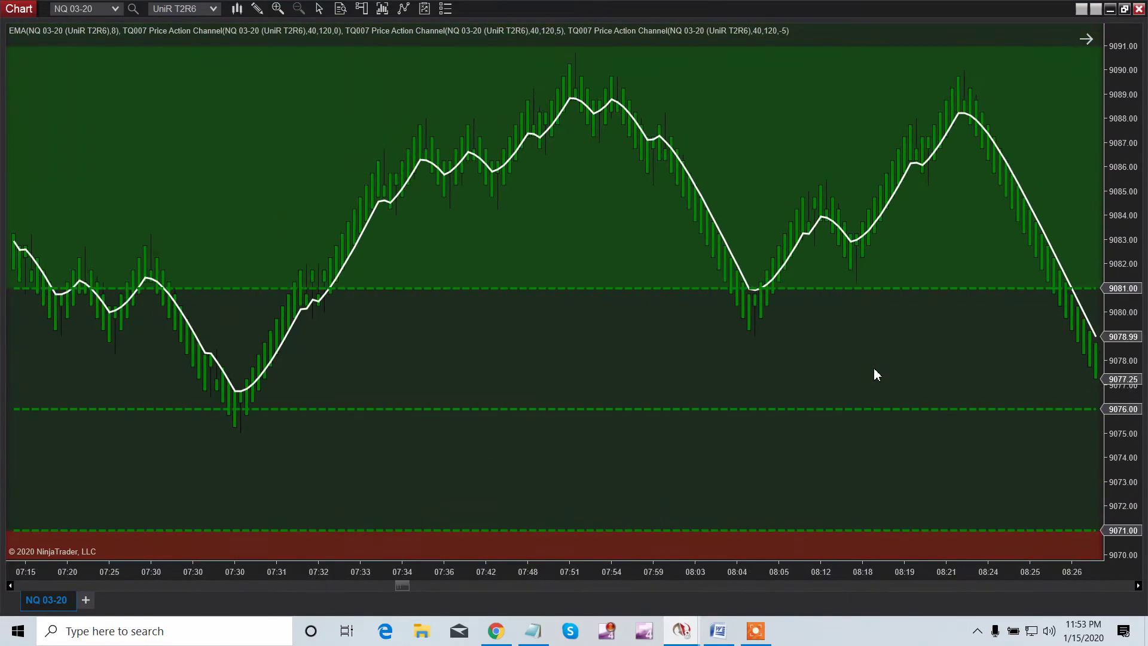
scroll(877, 376, up, 3)
scroll(874, 369, up, 3)
scroll(875, 369, up, 3)
scroll(874, 369, up, 3)
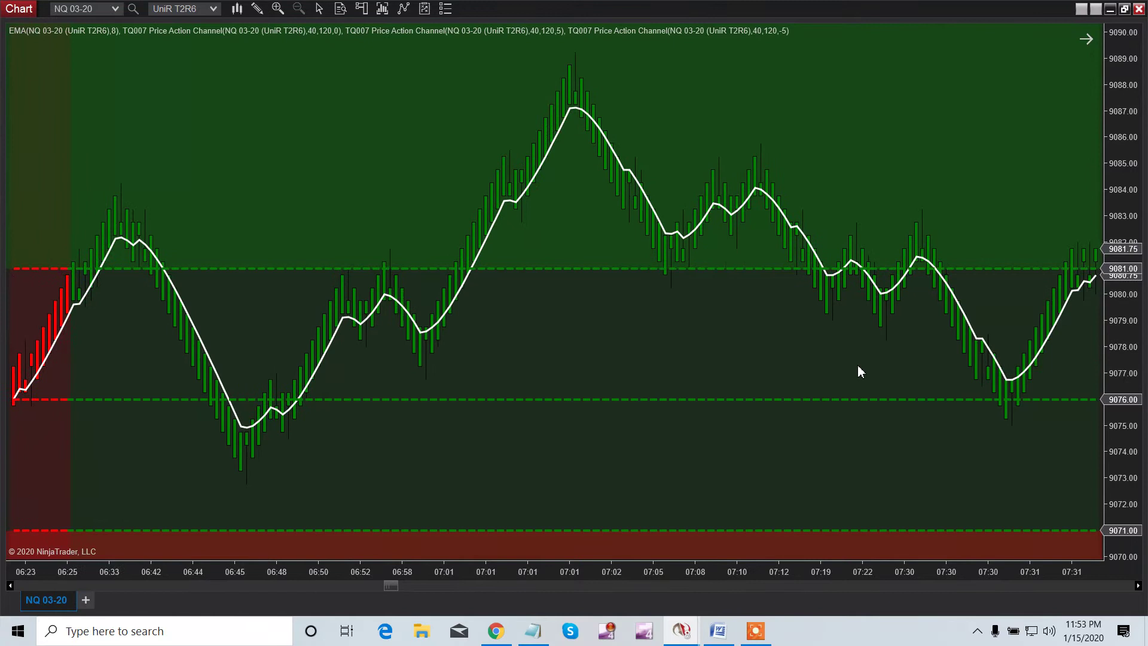
scroll(859, 367, up, 3)
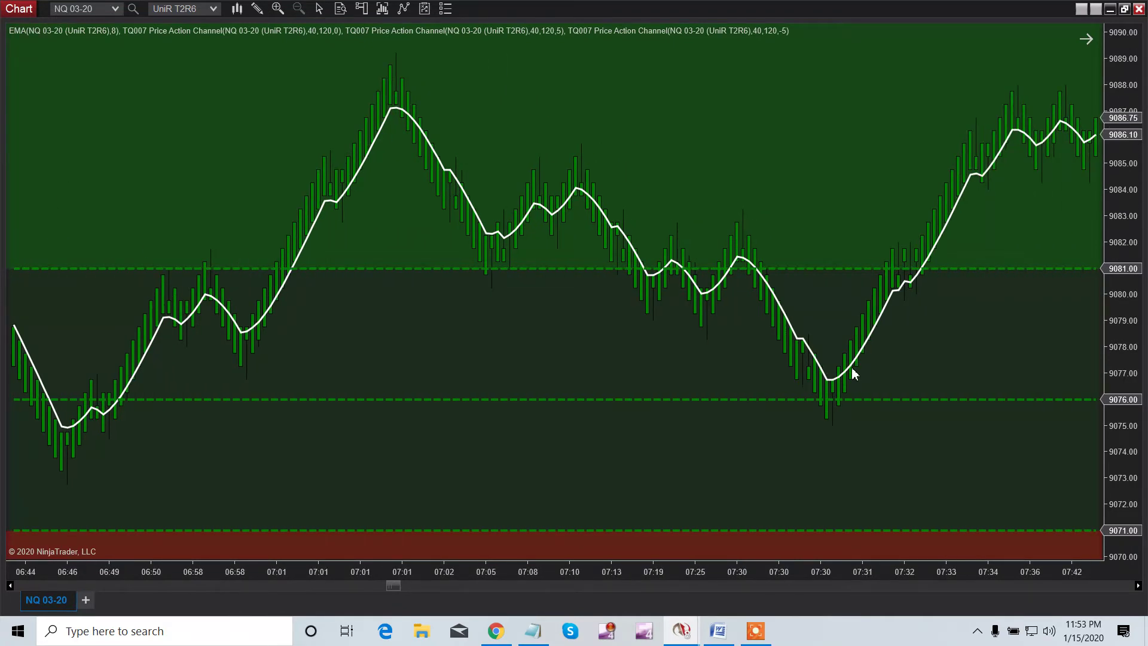
- Bring up the TQ007 Price Action Channel settings from the dashed line and focus its size fields
double_click(536, 401)
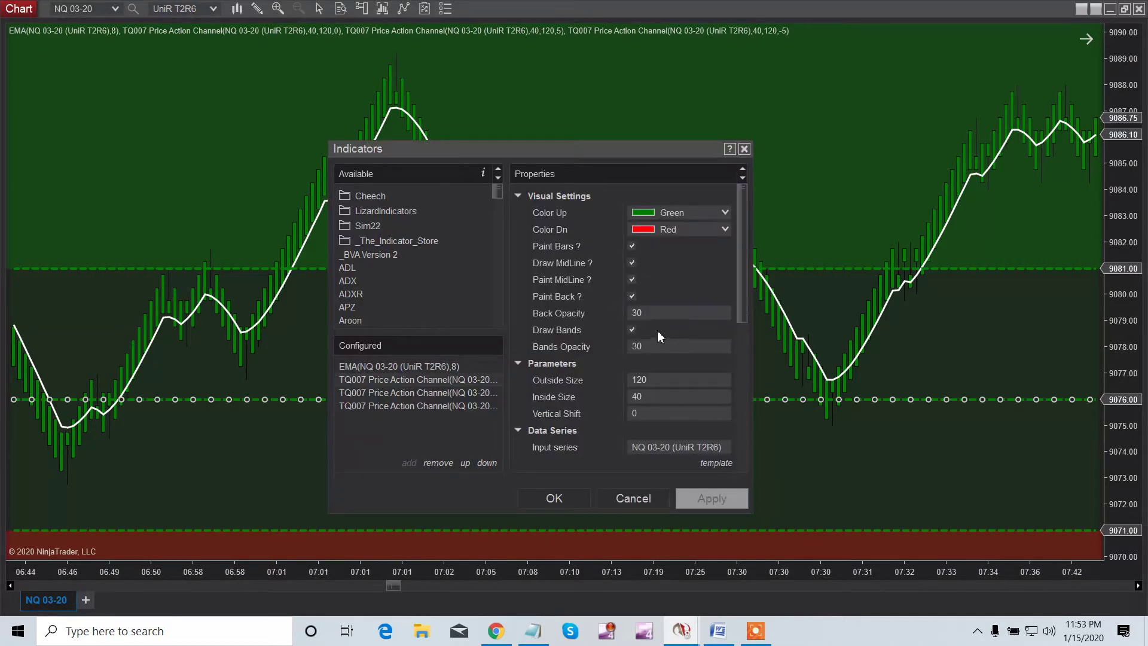
click(682, 314)
click(643, 398)
- Switch off Paint Bars and Paint Back for the channel and apply to the chart
click(632, 246)
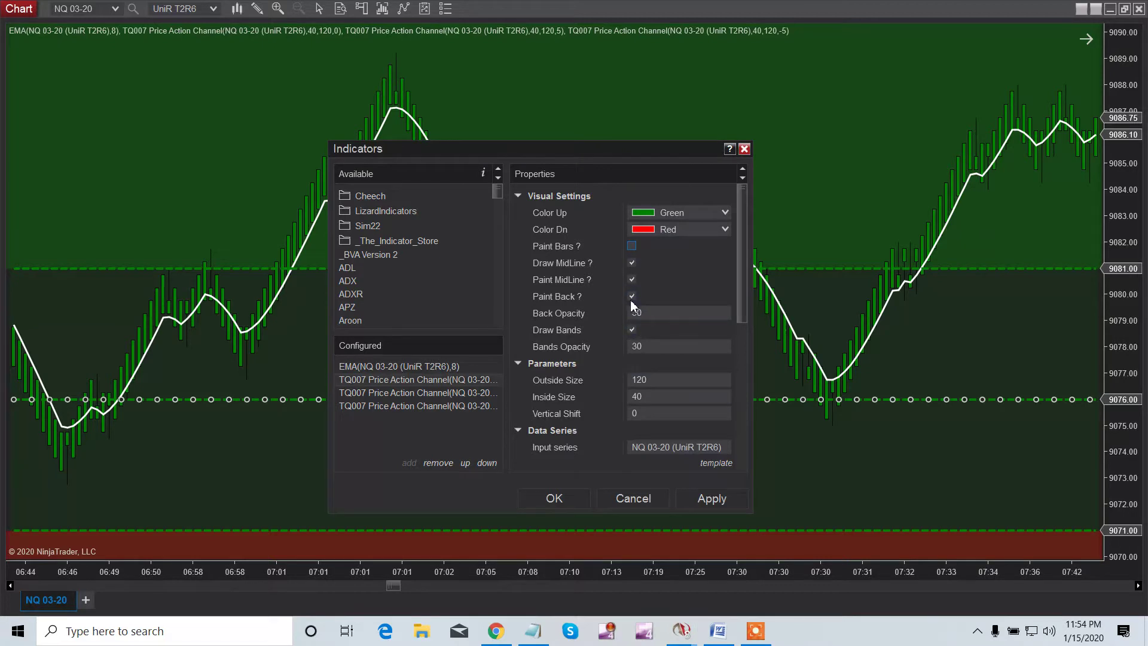
click(632, 297)
click(698, 498)
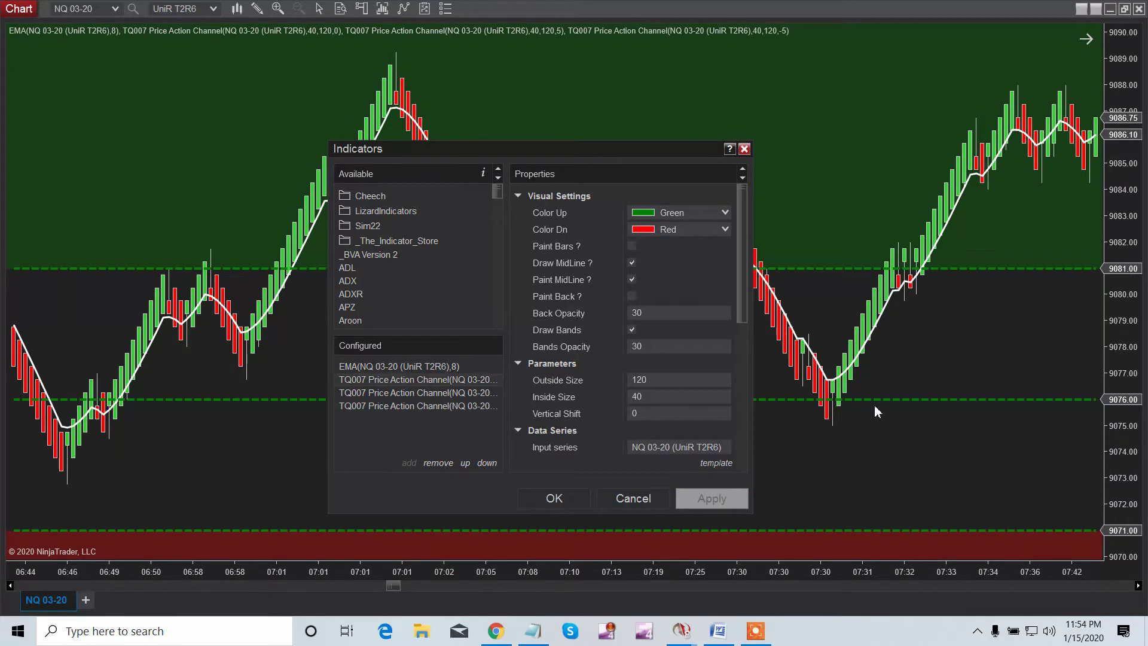
- Toggle the channel midline off and on, ending with midline drawing and painting enabled and applied
click(631, 281)
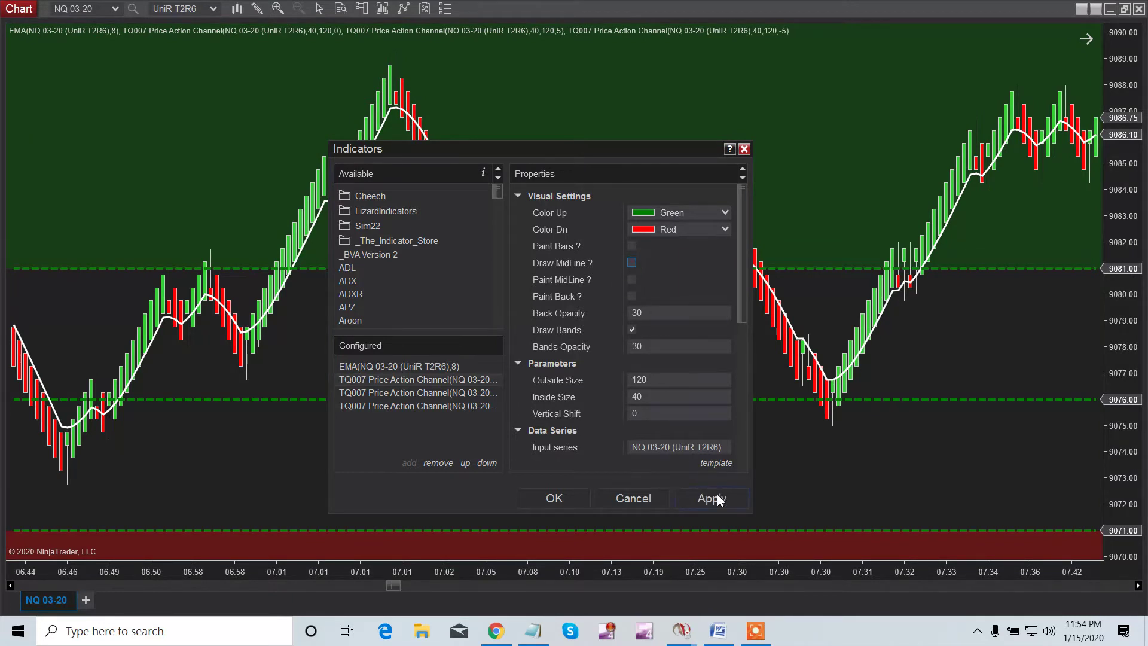
click(631, 263)
click(703, 498)
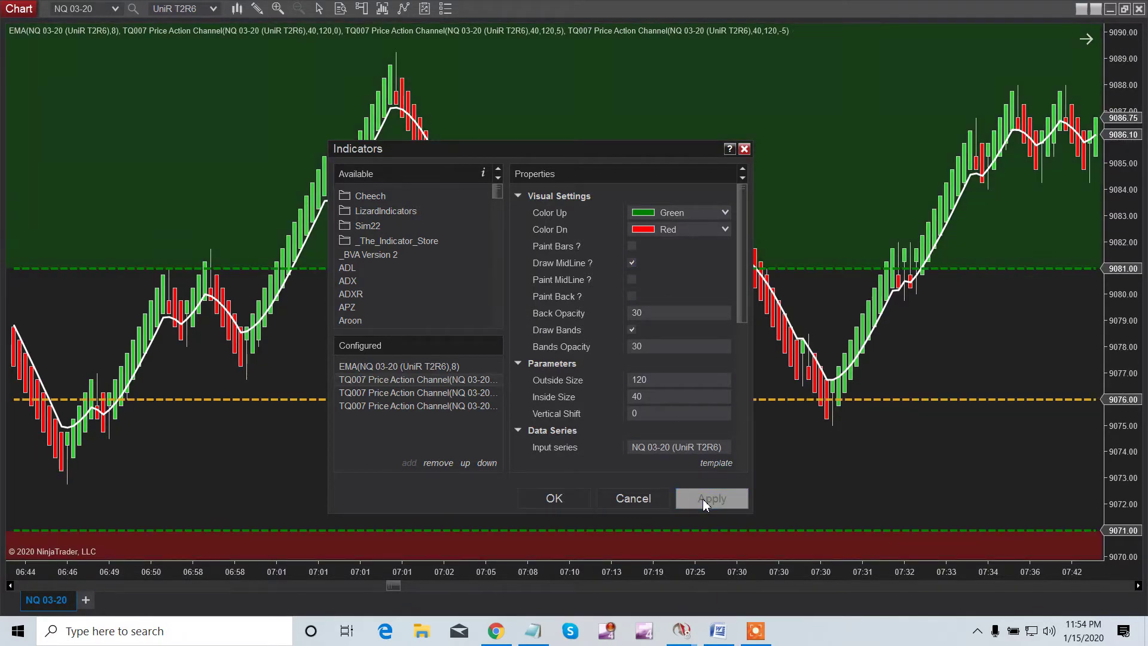
click(632, 263)
click(714, 501)
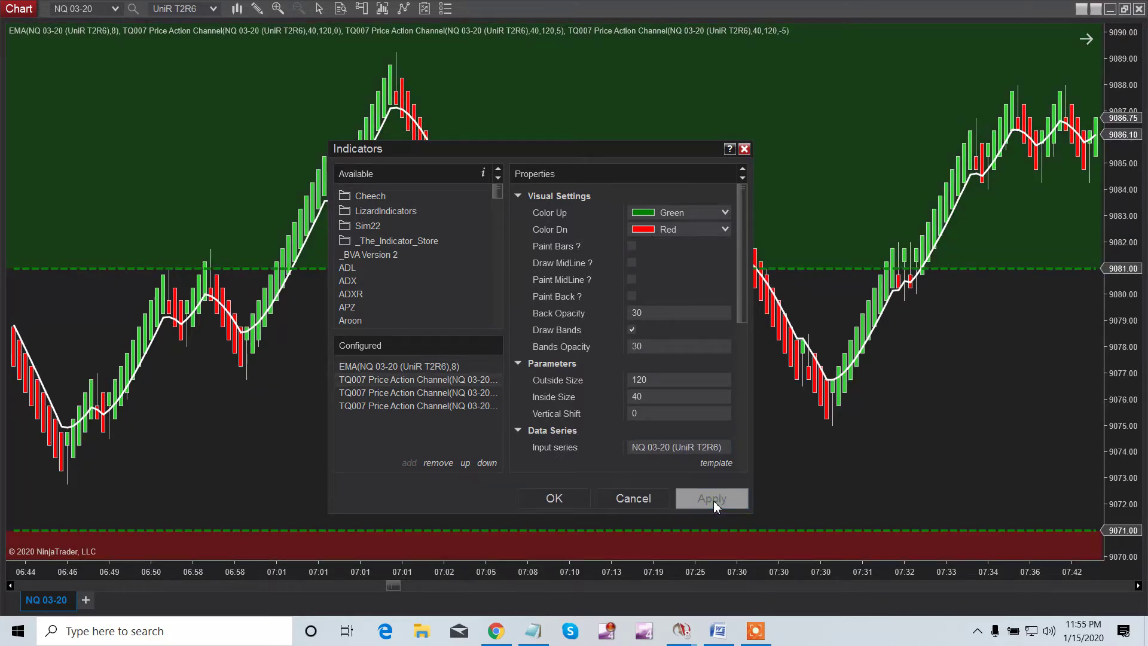
click(632, 279)
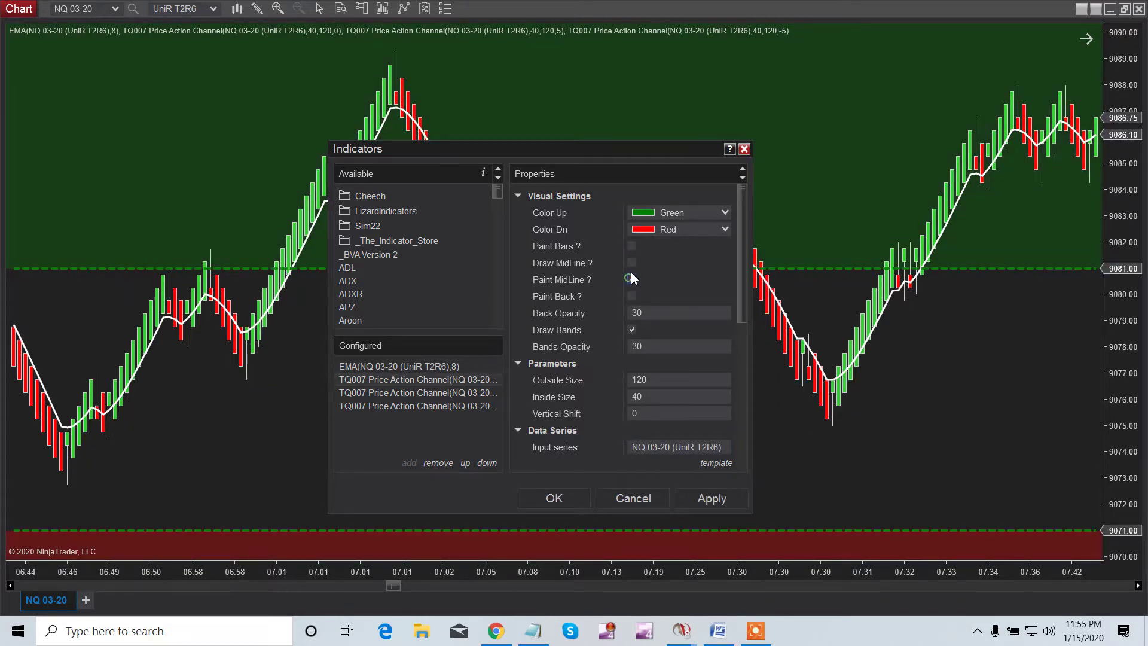
click(704, 500)
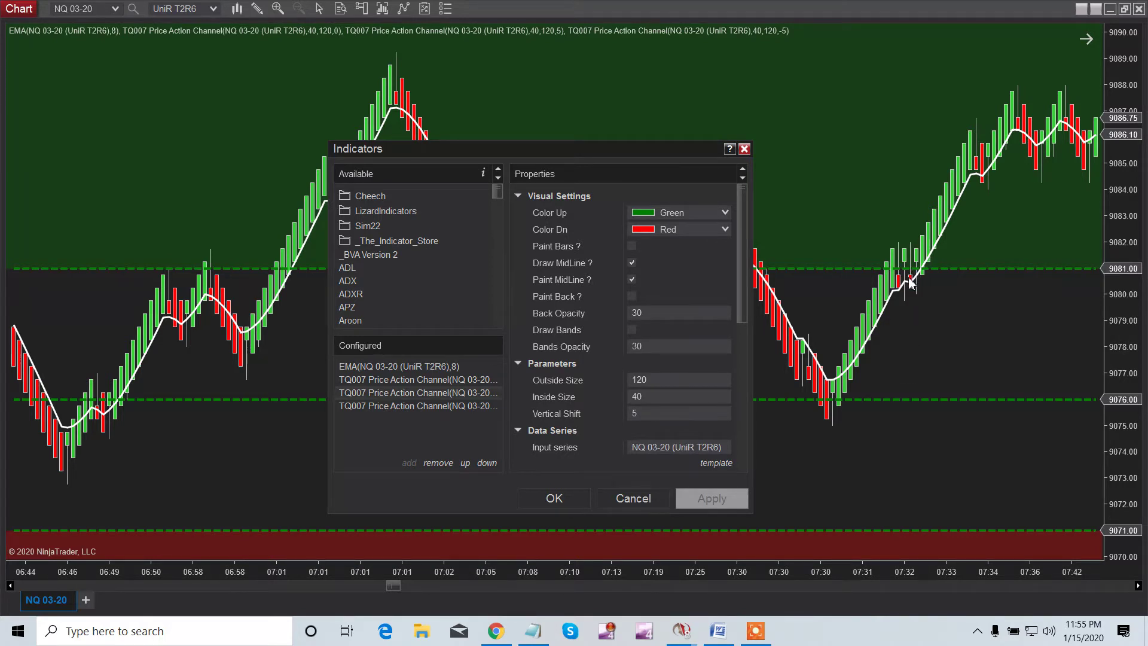
- Try Vertical Shift 9, then 1, settling on 2.5 for the third channel, applying each
click(661, 411)
text(9)
click(695, 500)
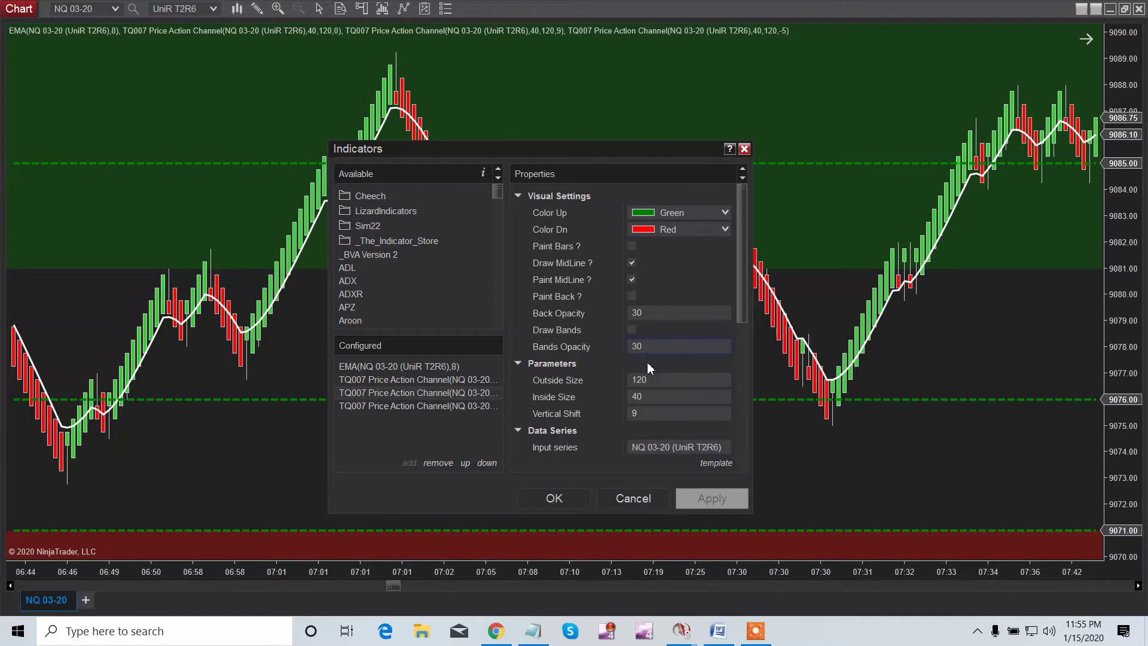
click(648, 411)
text(1)
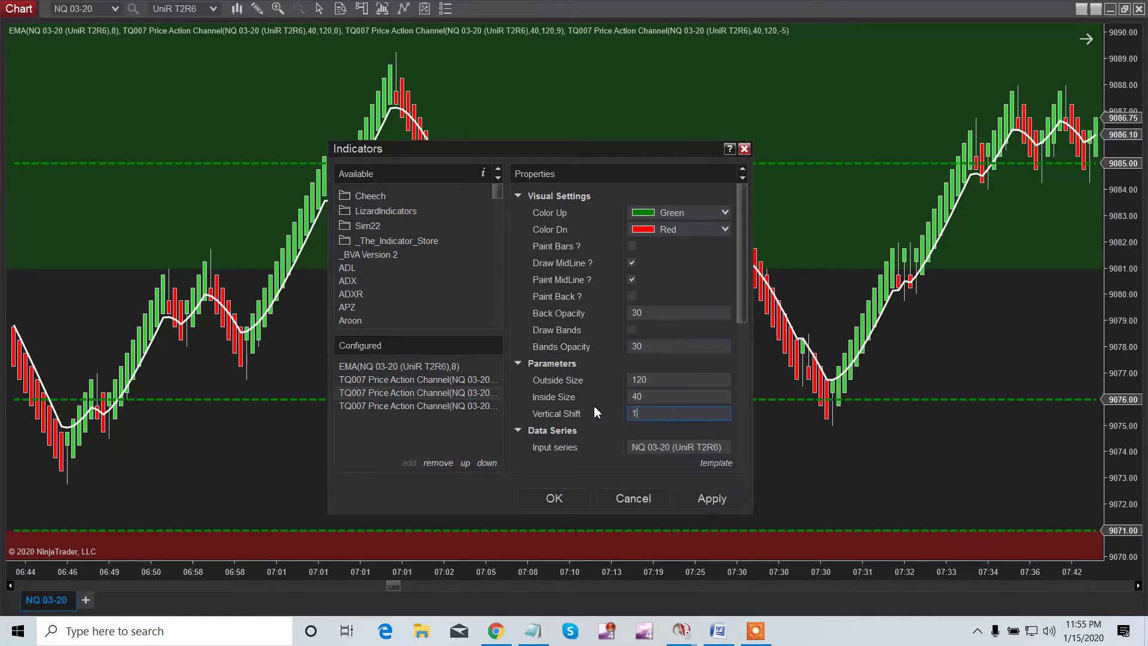
click(705, 498)
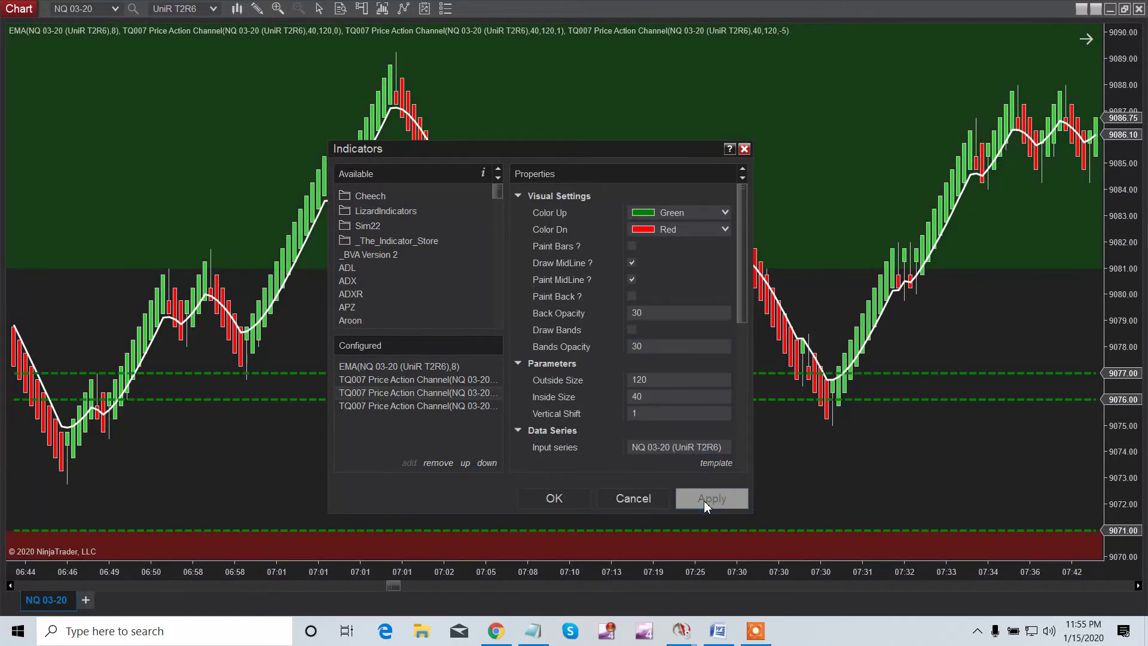
click(643, 414)
text(2)
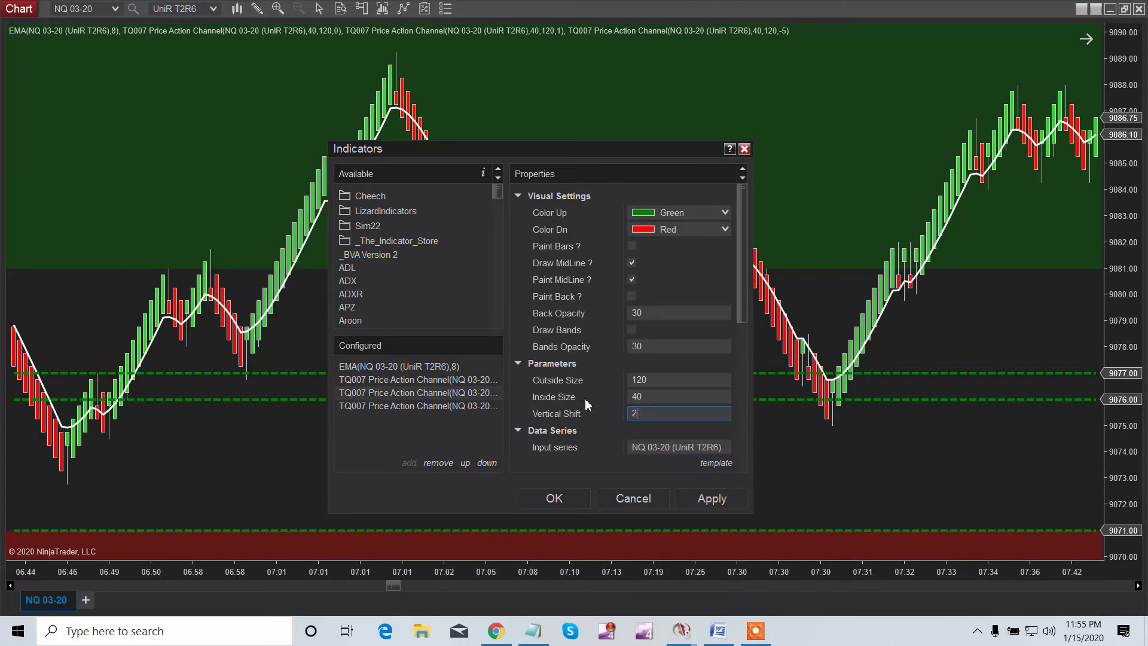
text(.5)
click(708, 500)
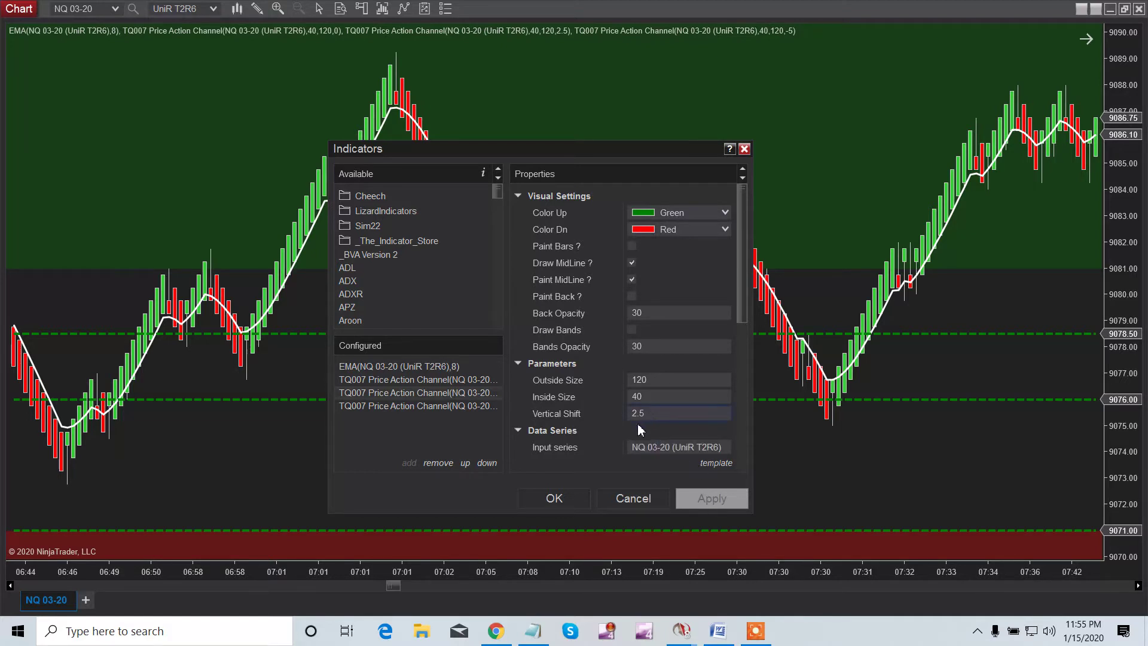
- Turn off Paint MidLine on the first TQ007 channel, check the fourth, and apply
click(405, 404)
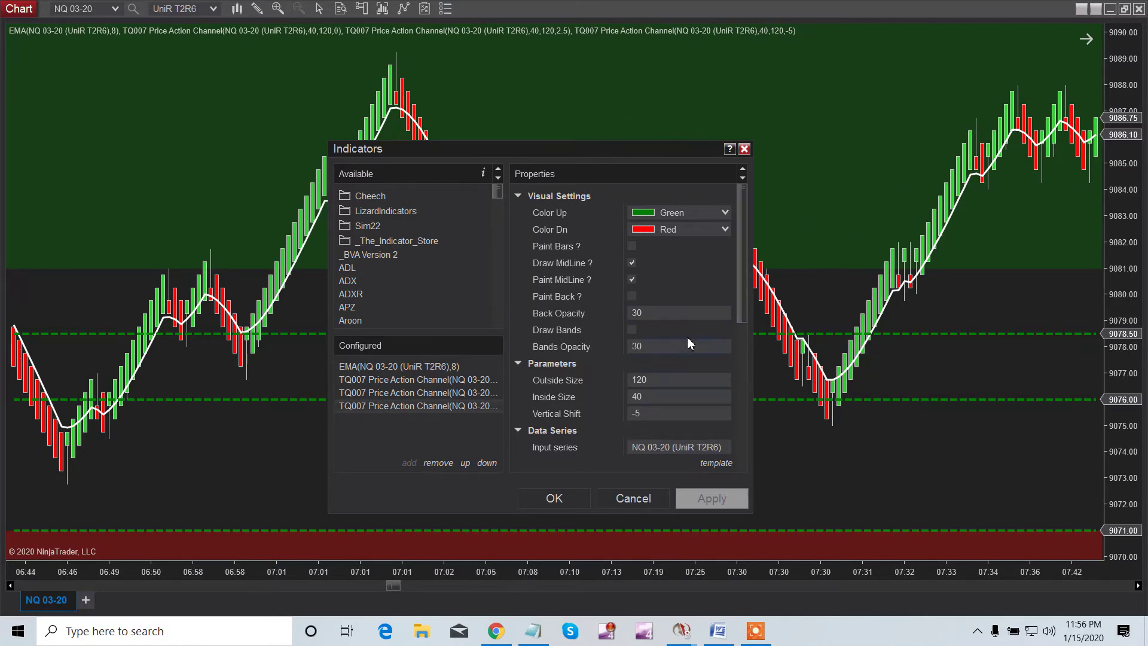
click(416, 380)
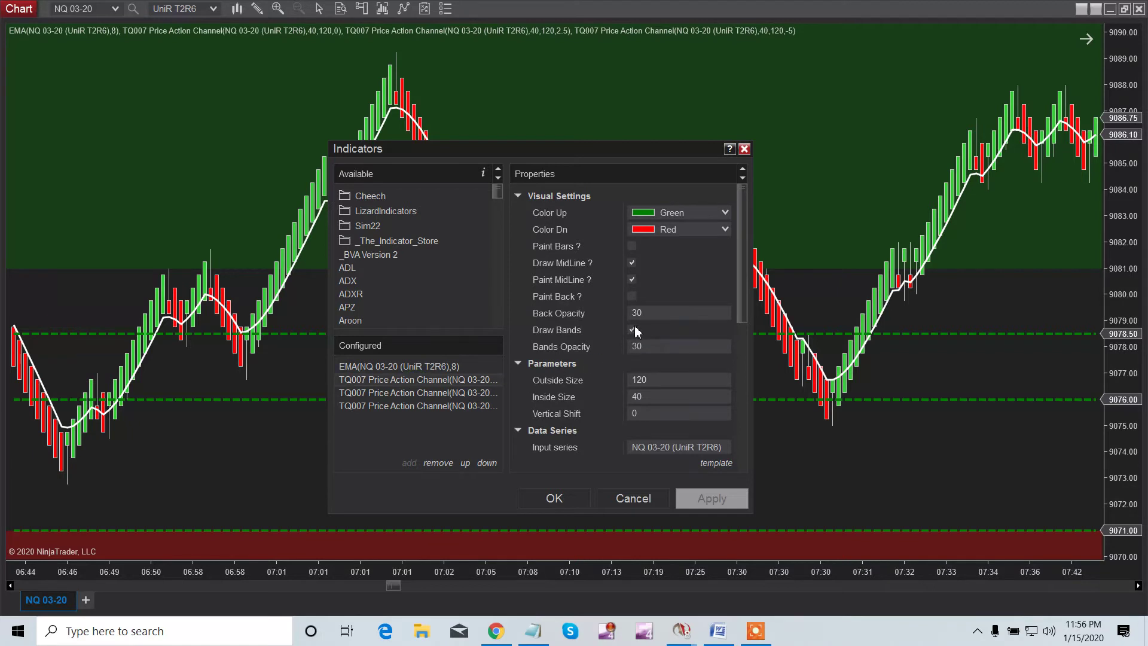
click(635, 279)
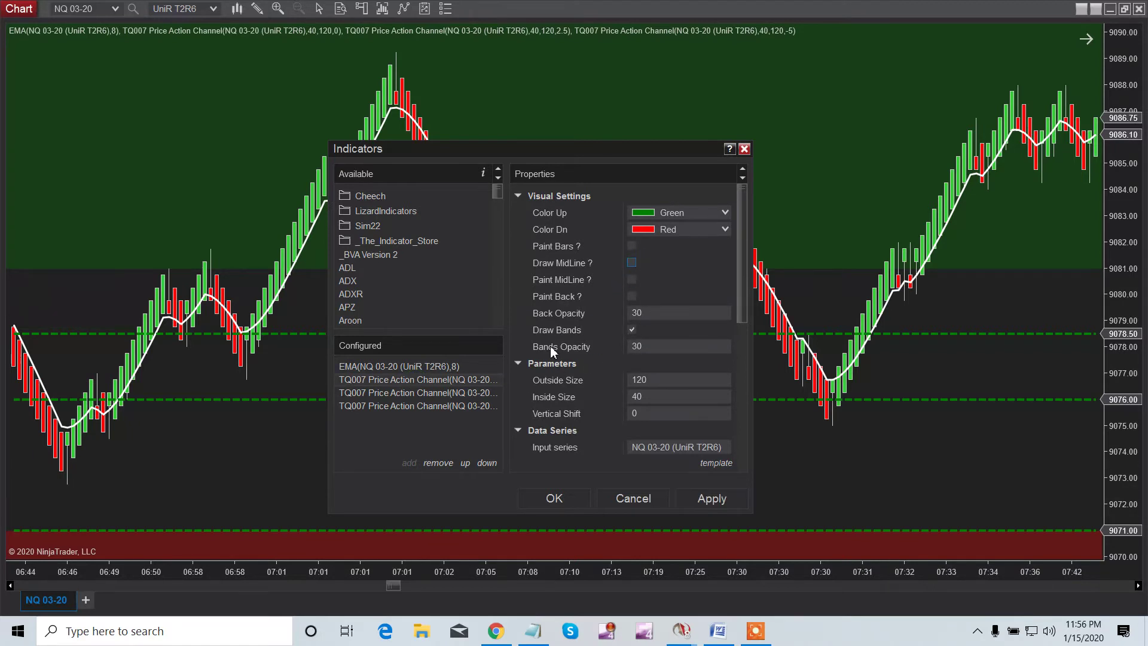
click(428, 410)
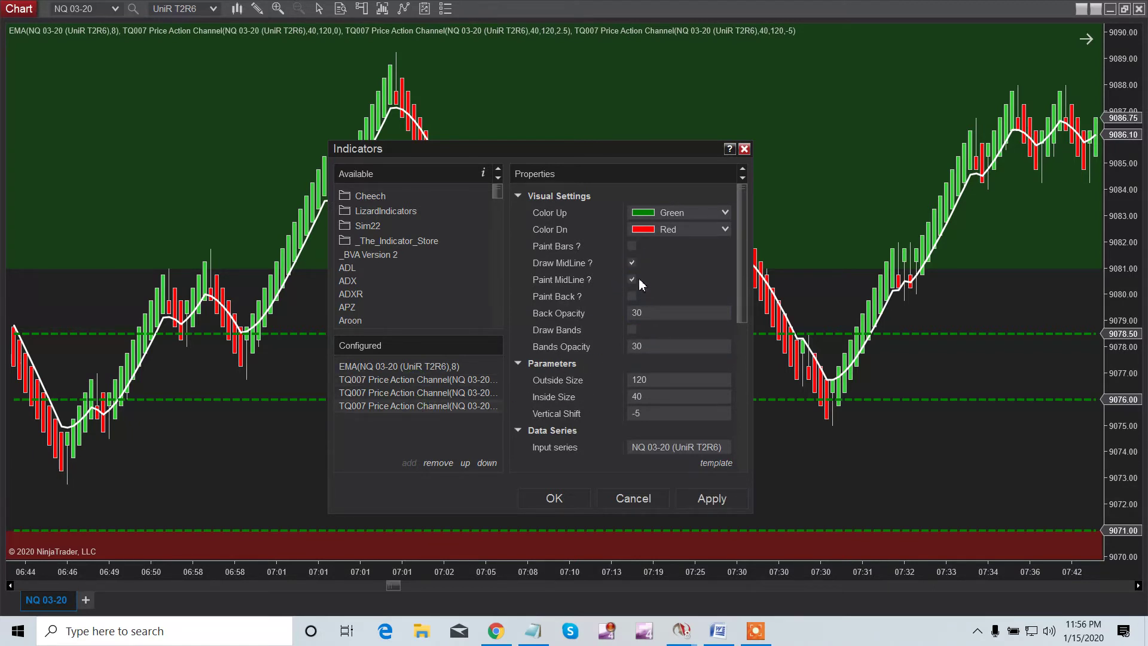
click(709, 498)
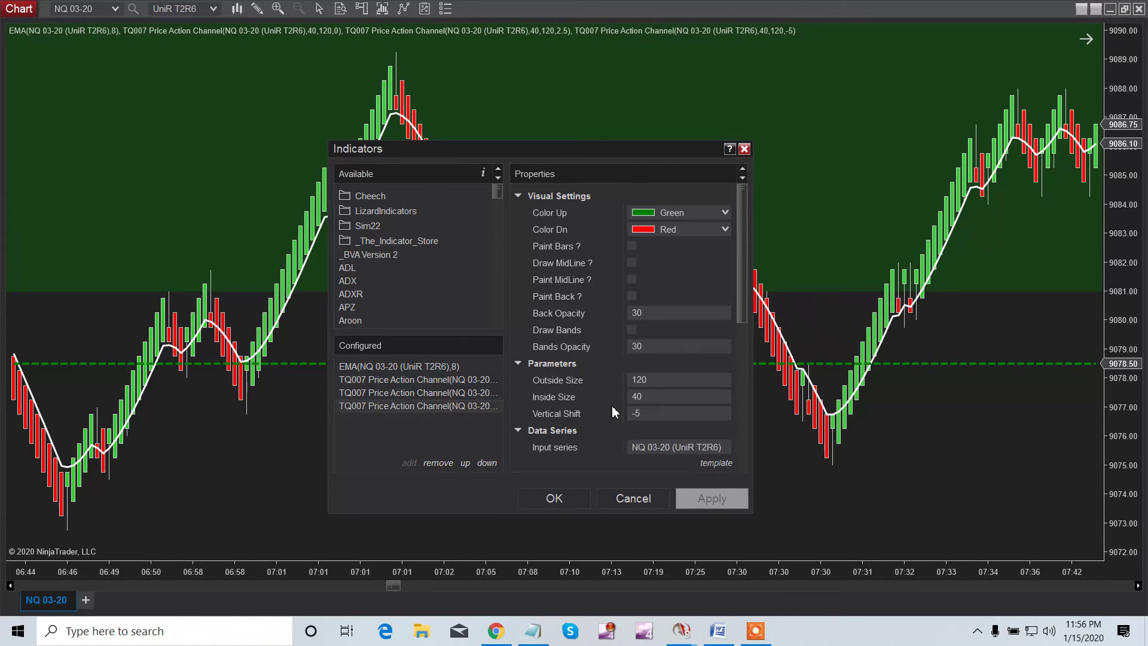
- Give the fourth channel Outside Size 80 and Inside Size 10 then 70, apply, and close the settings
double_click(659, 380)
text(80)
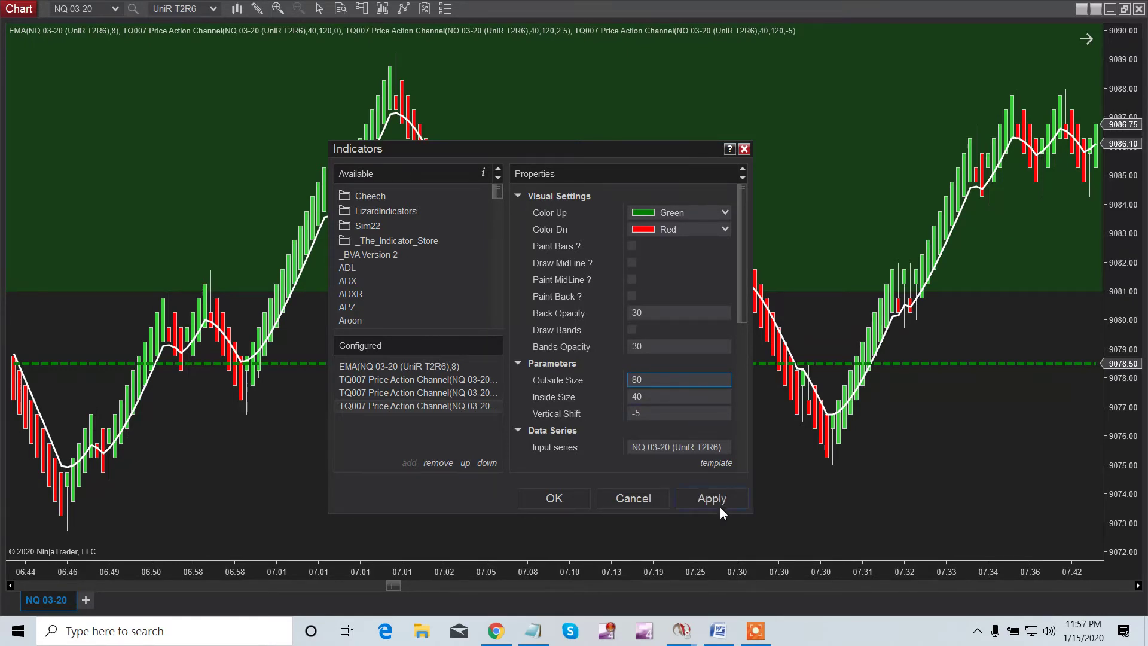
click(720, 505)
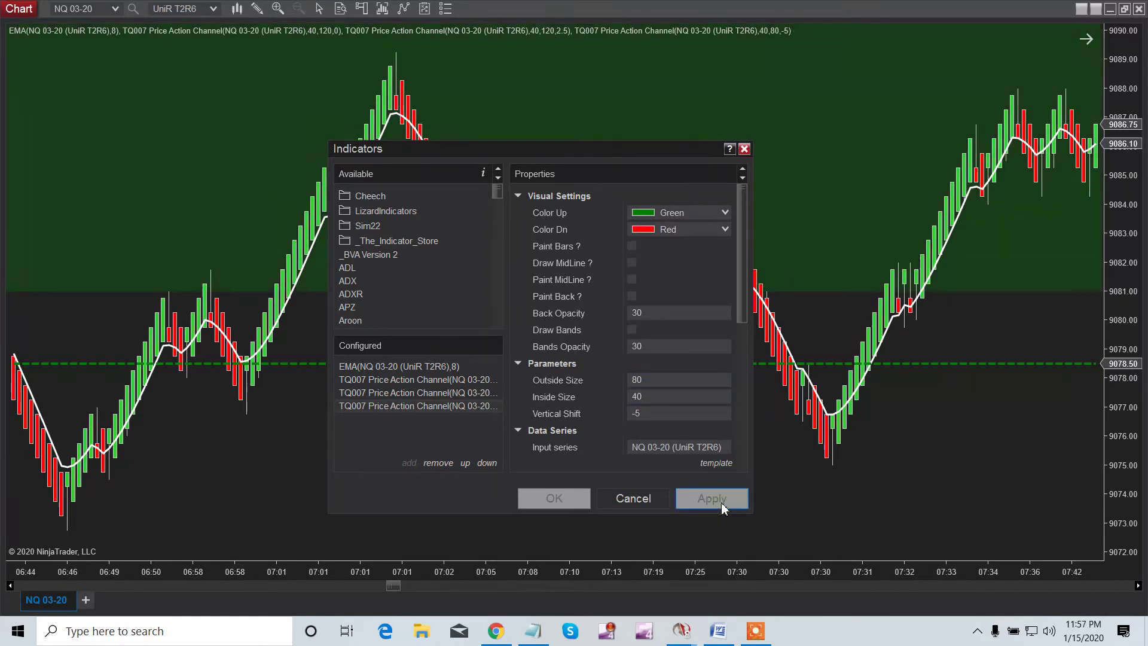
double_click(649, 401)
text(1)
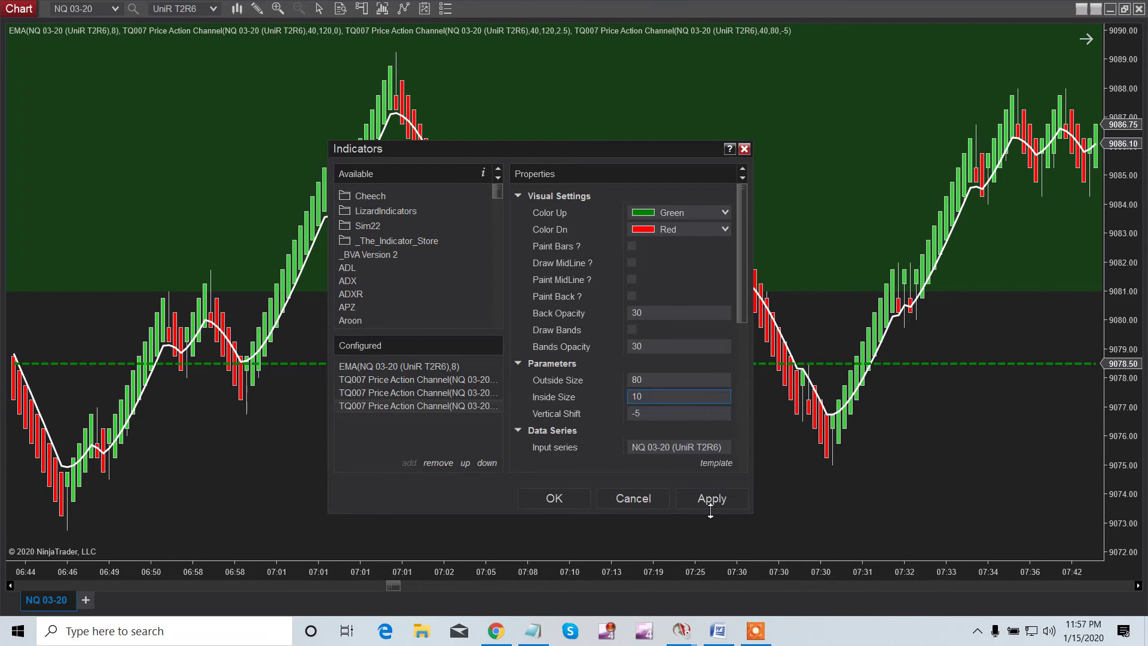
click(710, 508)
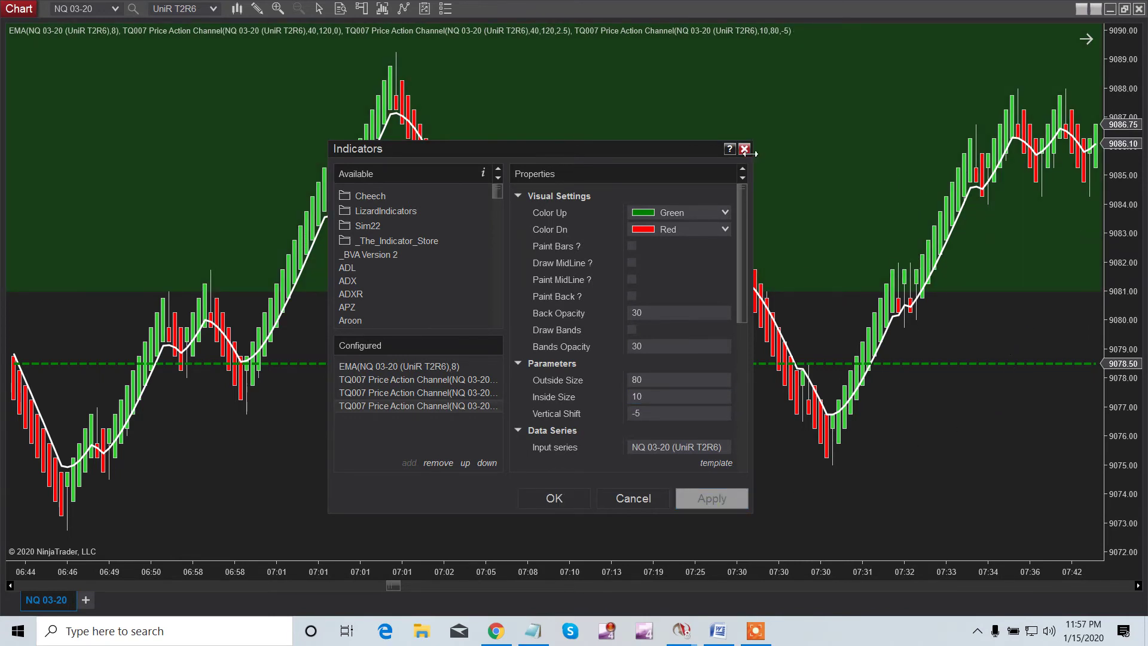
double_click(651, 396)
text(70)
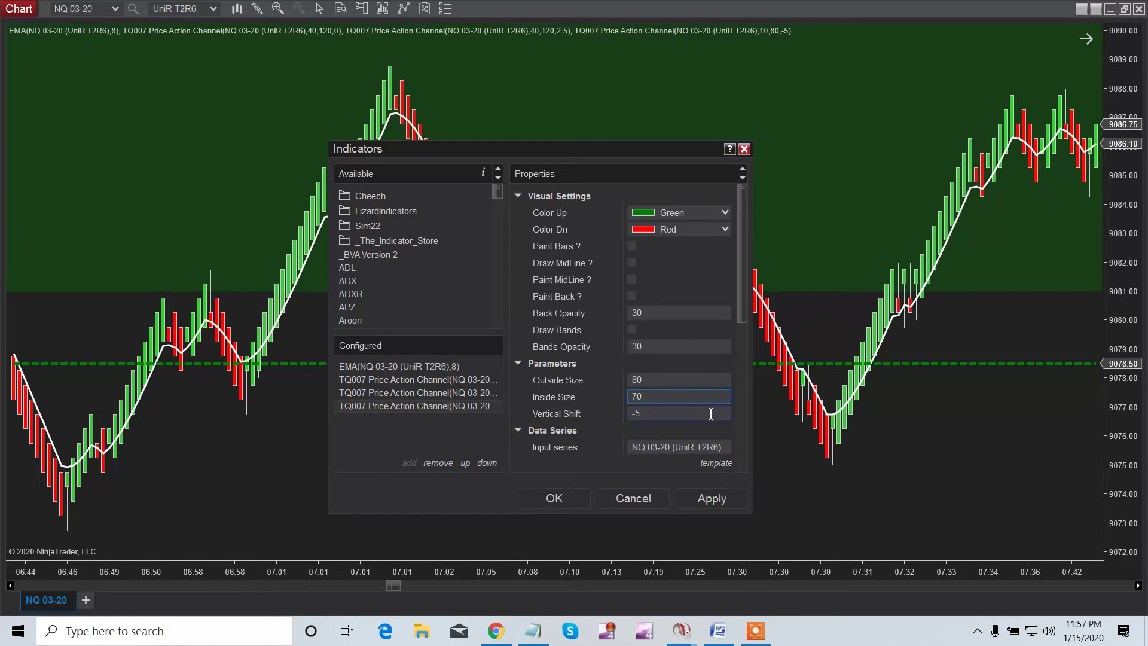
click(719, 501)
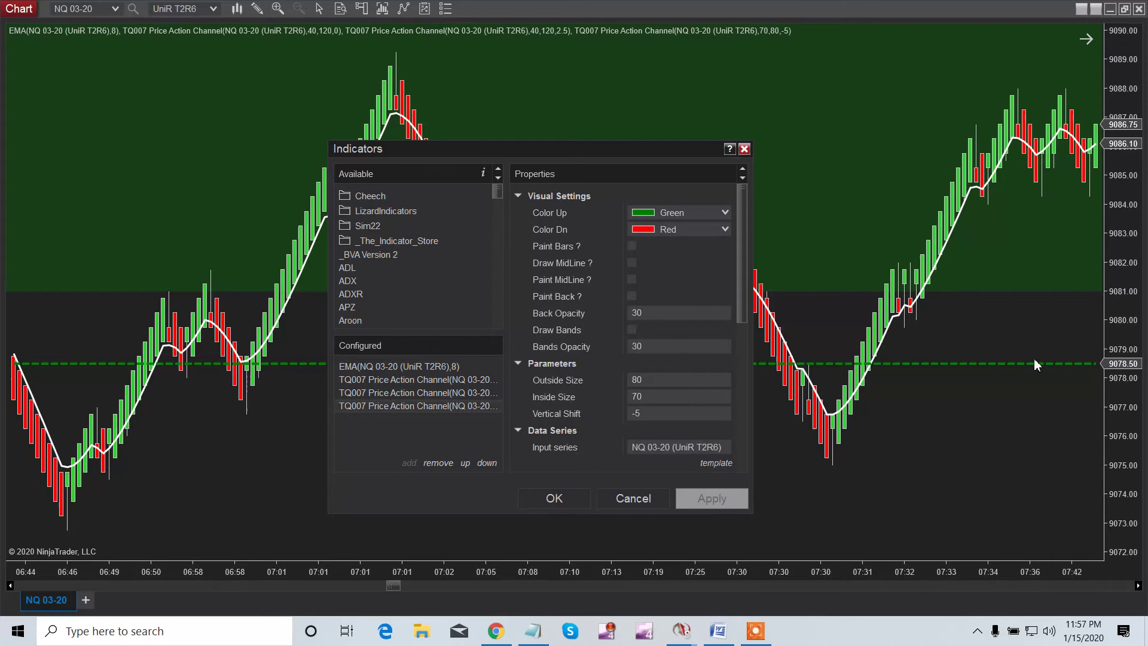
click(744, 149)
scroll(808, 269, up, 3)
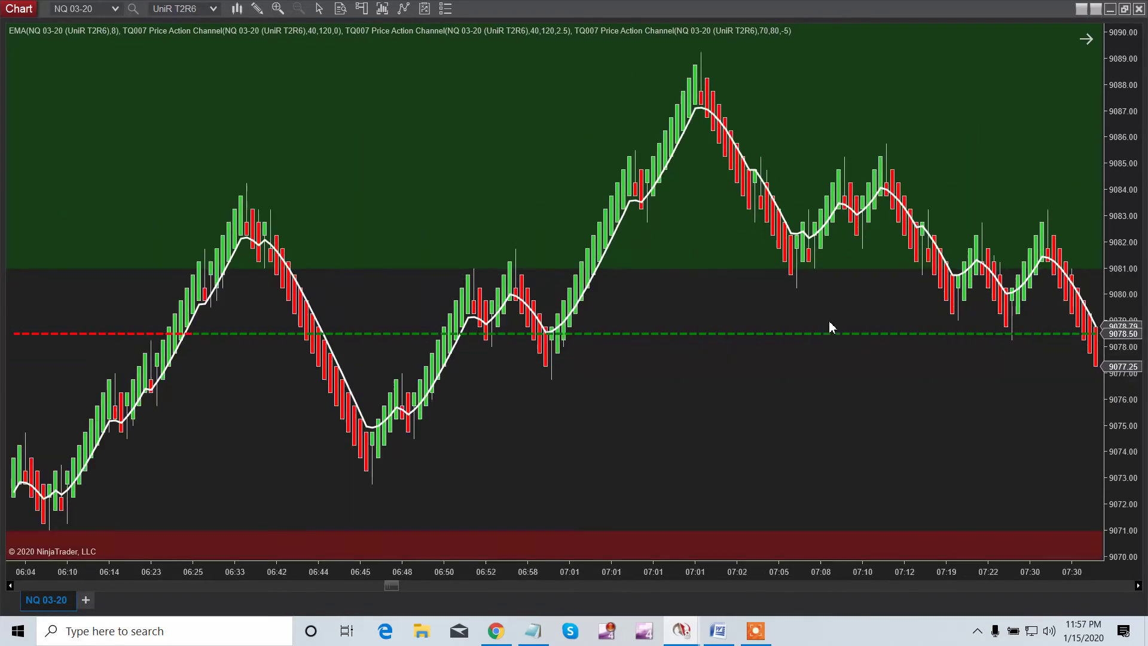
scroll(829, 321, up, 3)
scroll(869, 332, up, 3)
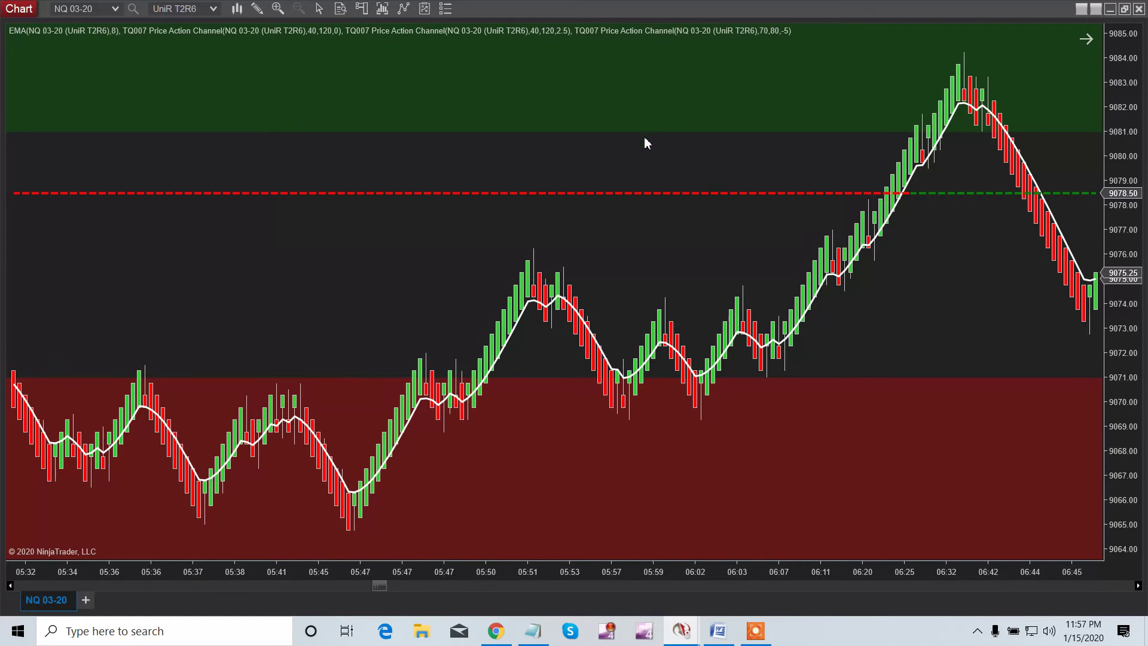
- Reopen indicator settings from the red dashed line, review the channels, and select the first TQ007 entry
double_click(659, 193)
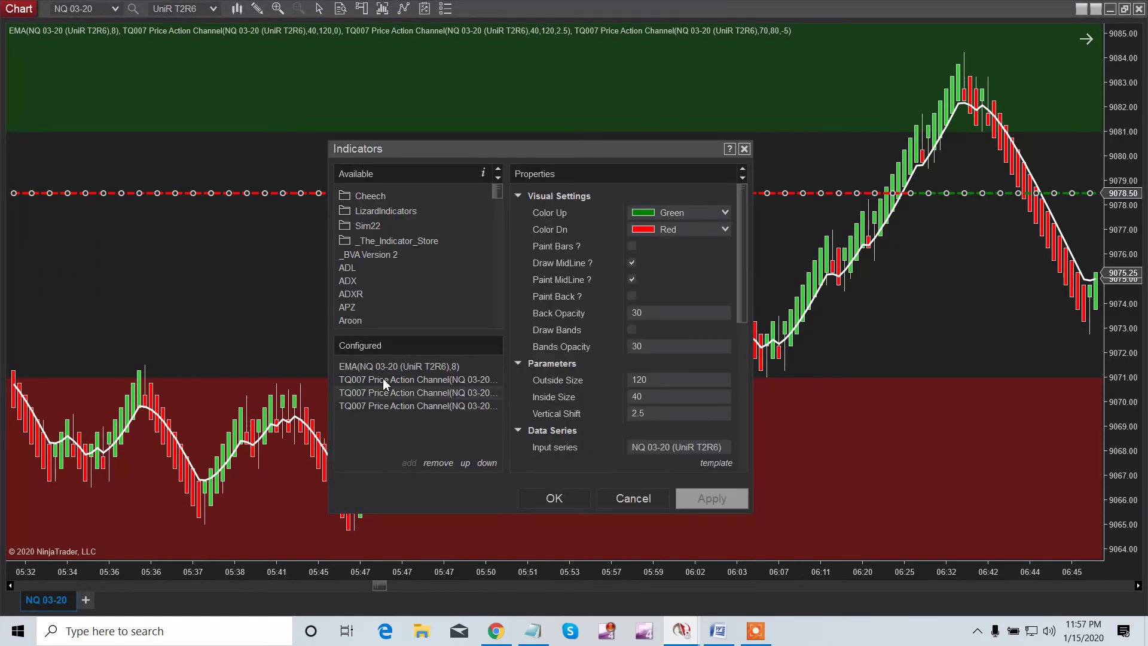
click(387, 382)
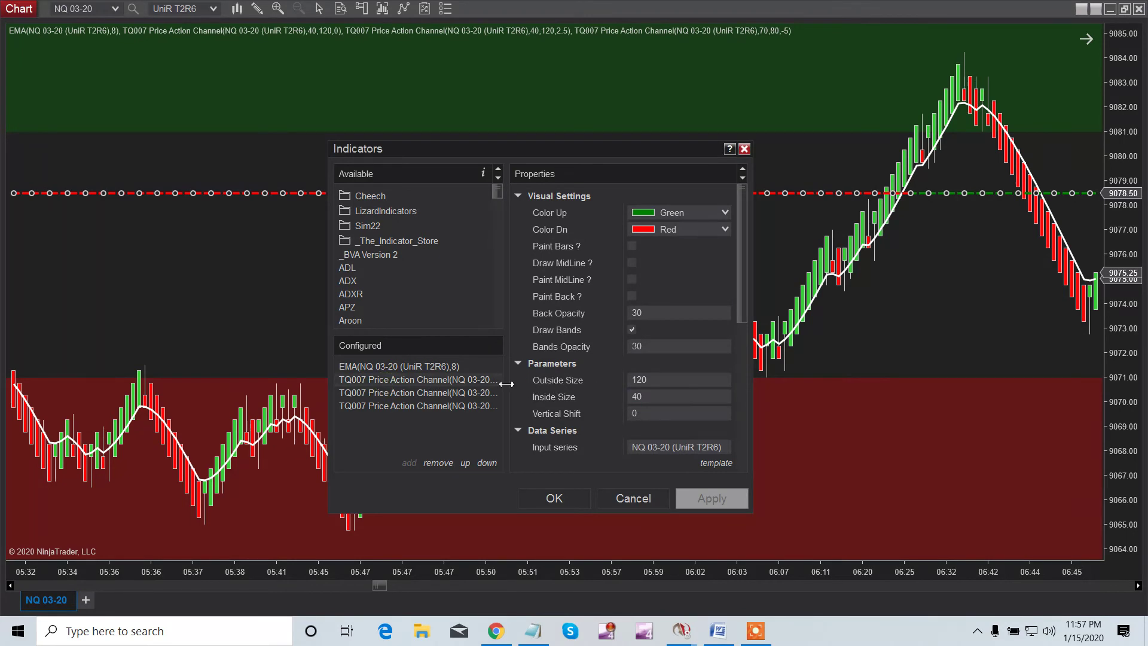
click(455, 392)
click(456, 408)
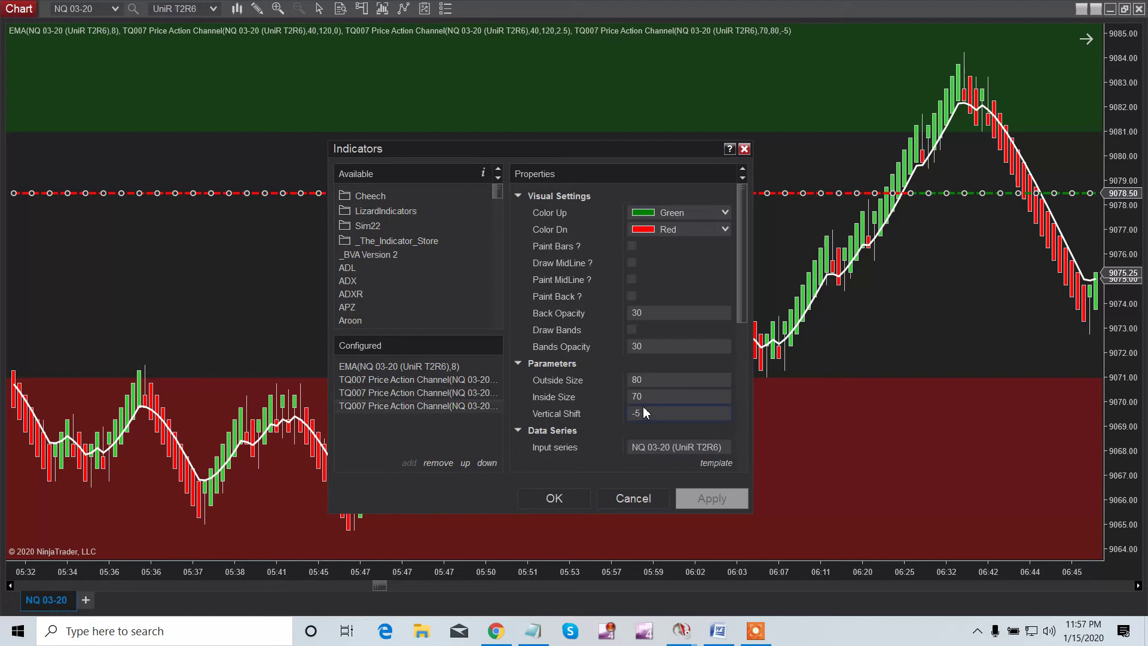
click(445, 381)
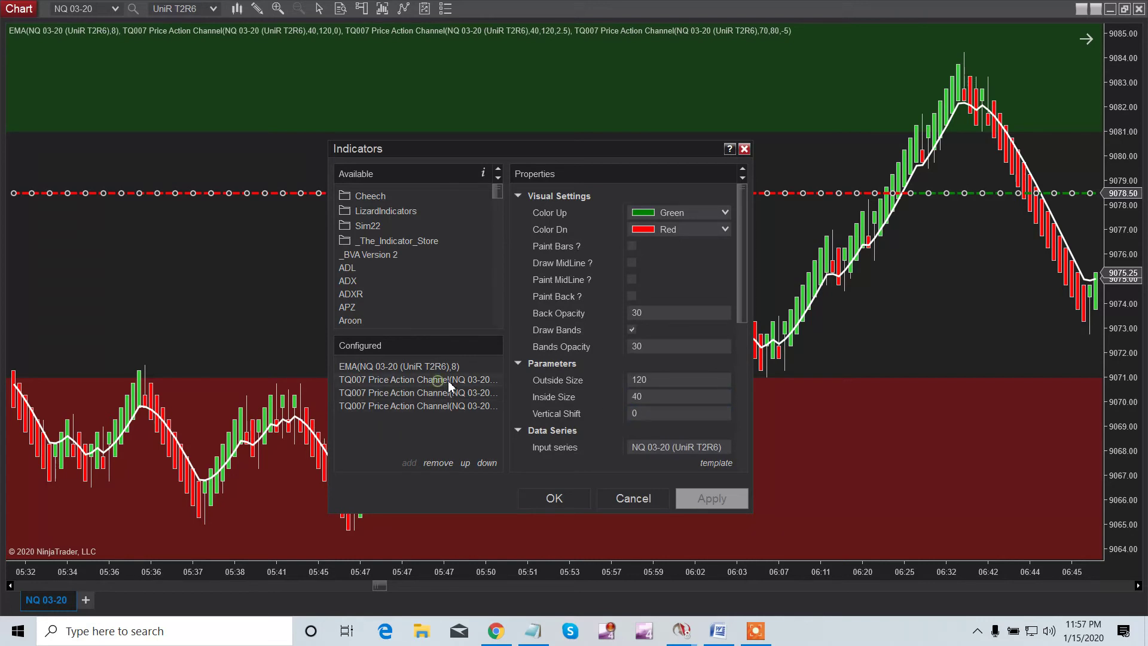
- Step the first channel's Inside Size through 10, 1, 79 to 100, applying each, then confirm with OK
double_click(647, 396)
text(1)
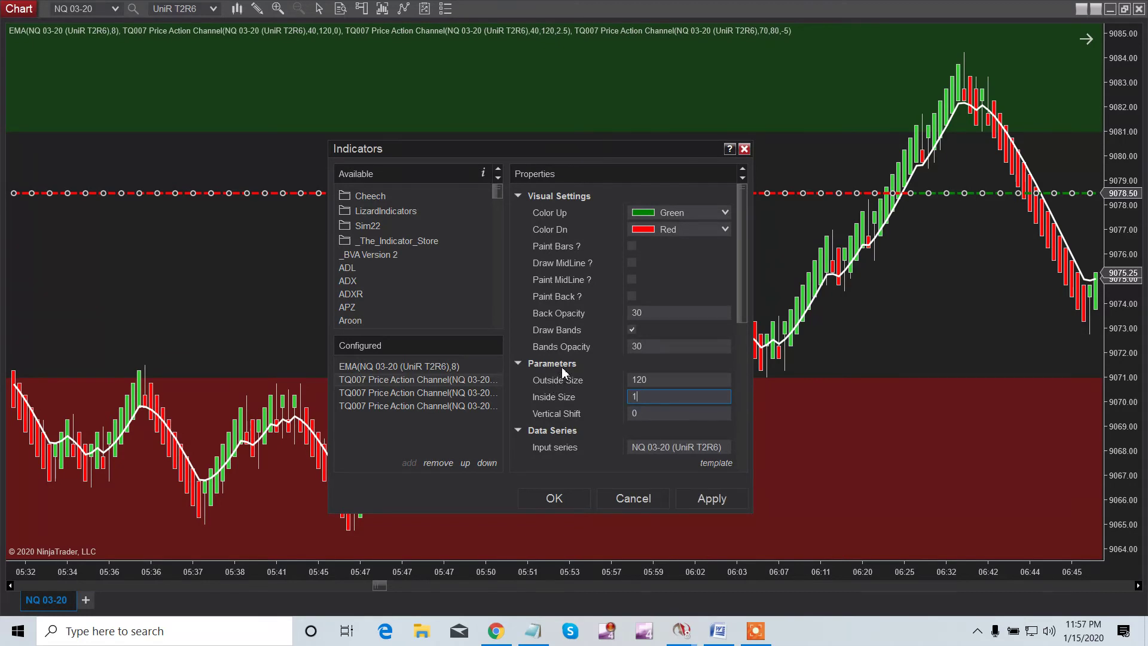
click(710, 500)
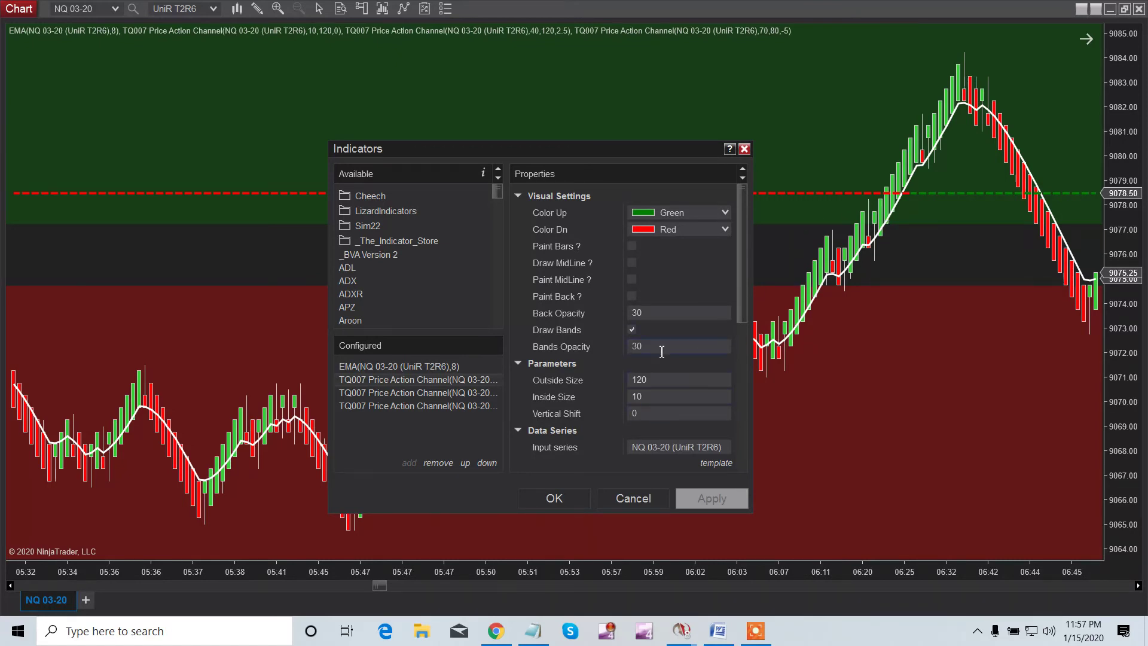
click(652, 399)
key(BackSpace)
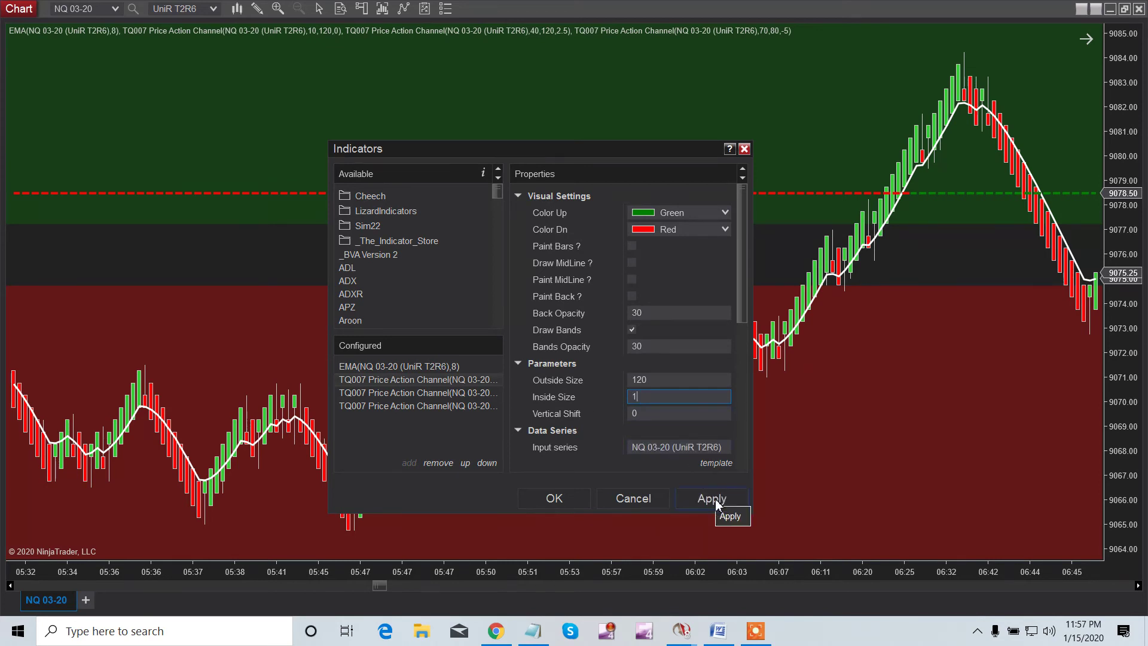
click(715, 499)
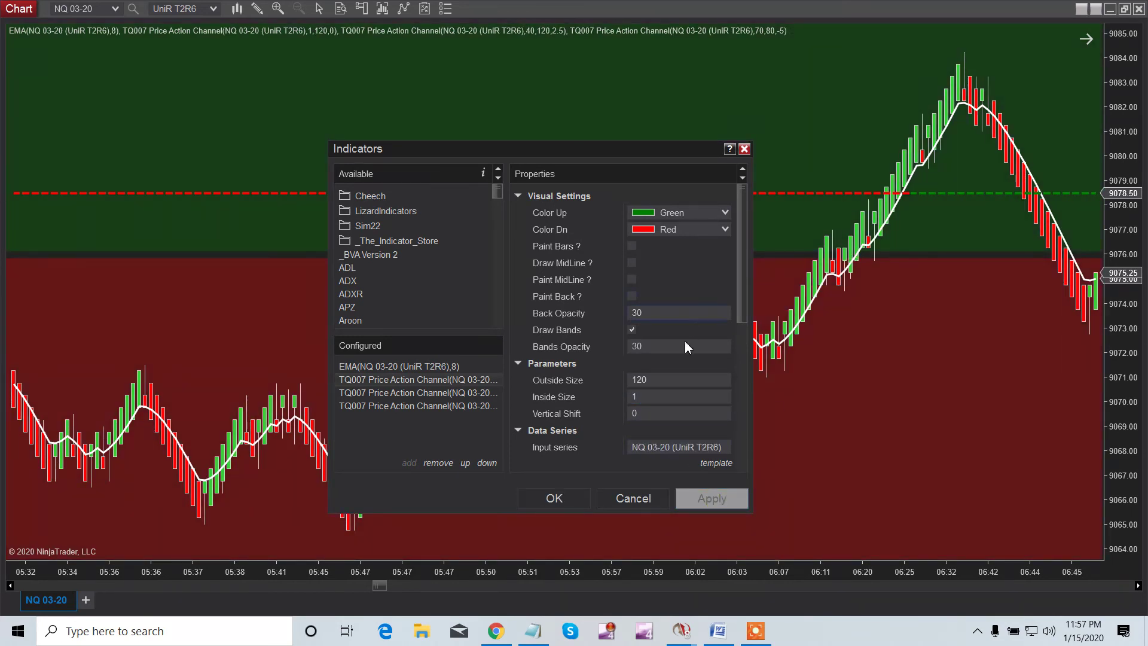
click(649, 399)
double_click(648, 399)
key(BackSpace)
text(79)
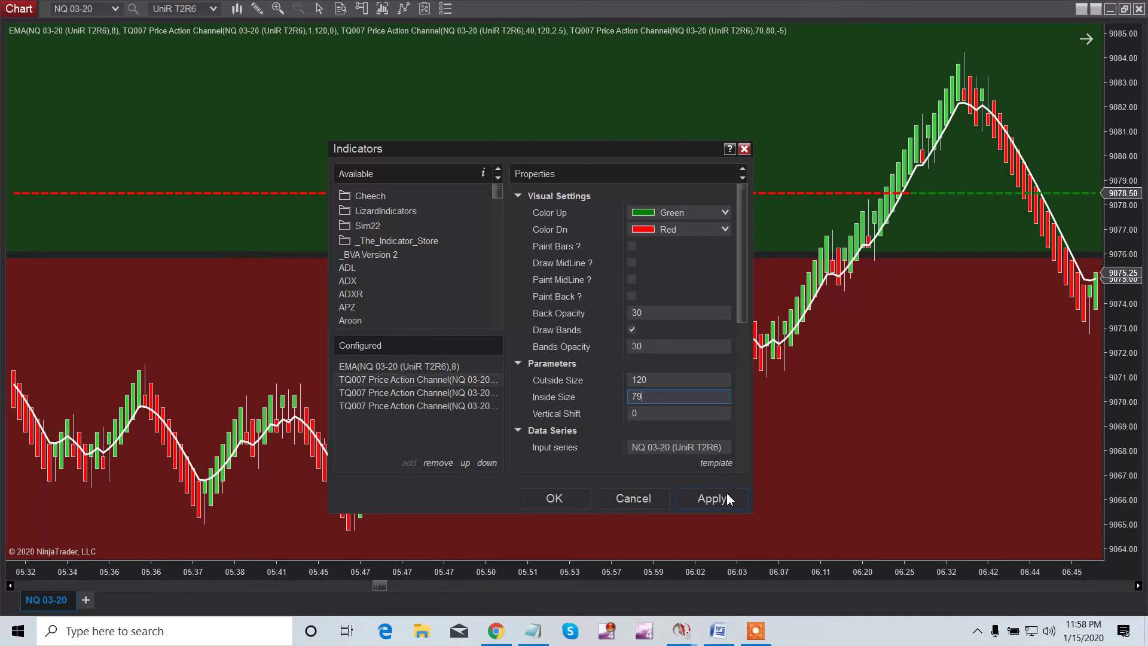
click(710, 499)
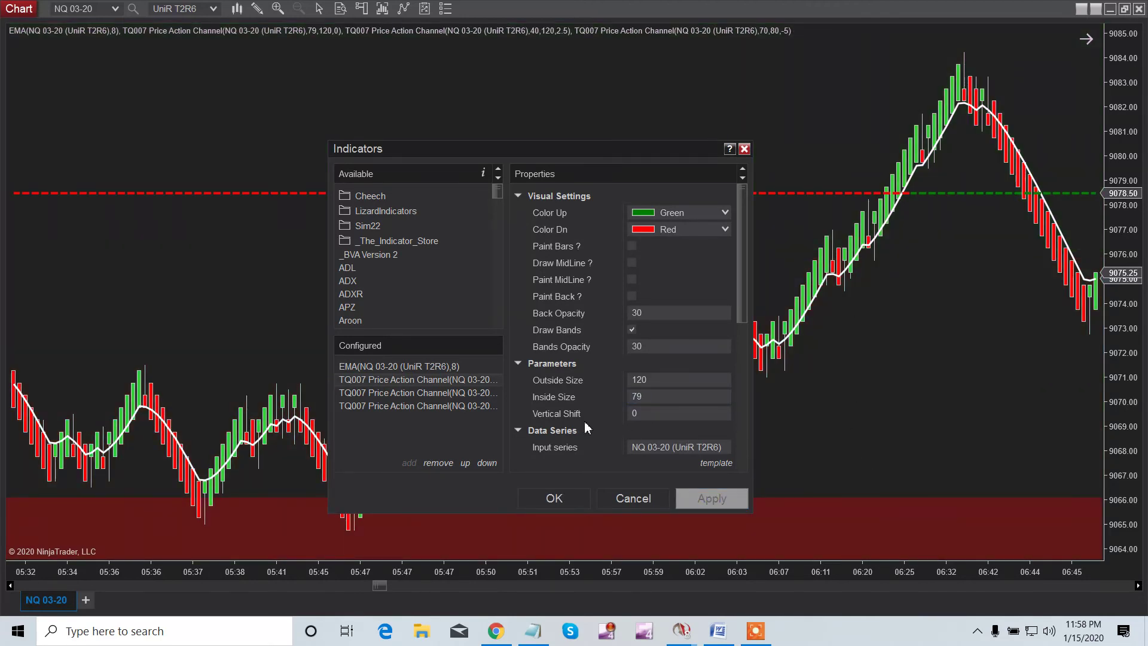
double_click(650, 398)
text(1)
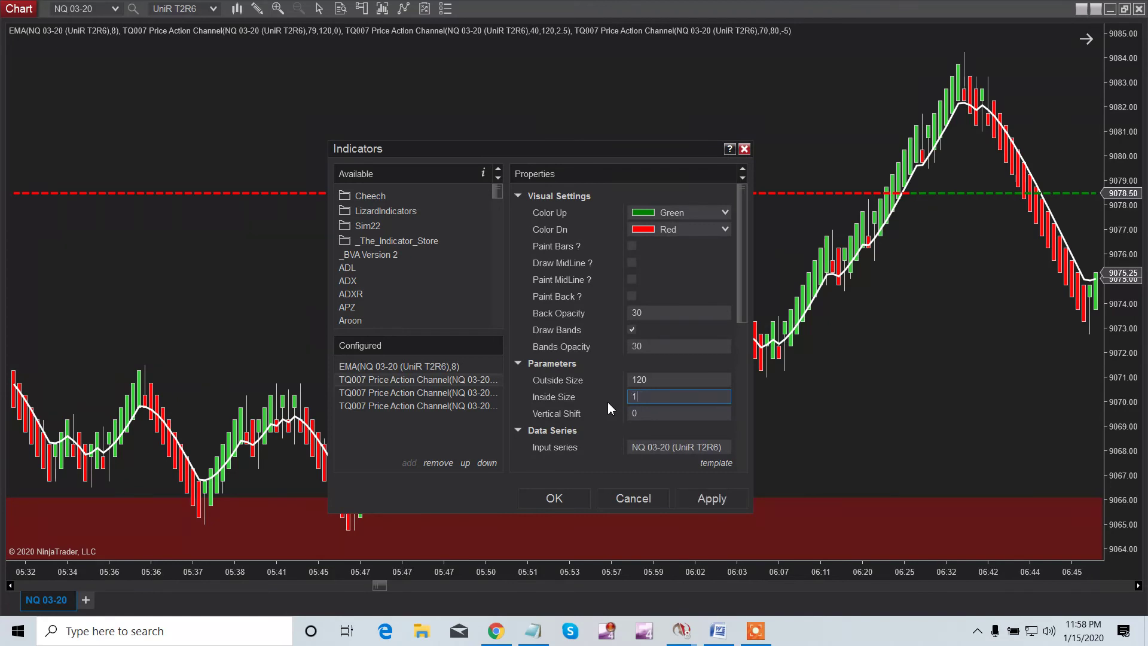
text(00)
click(692, 499)
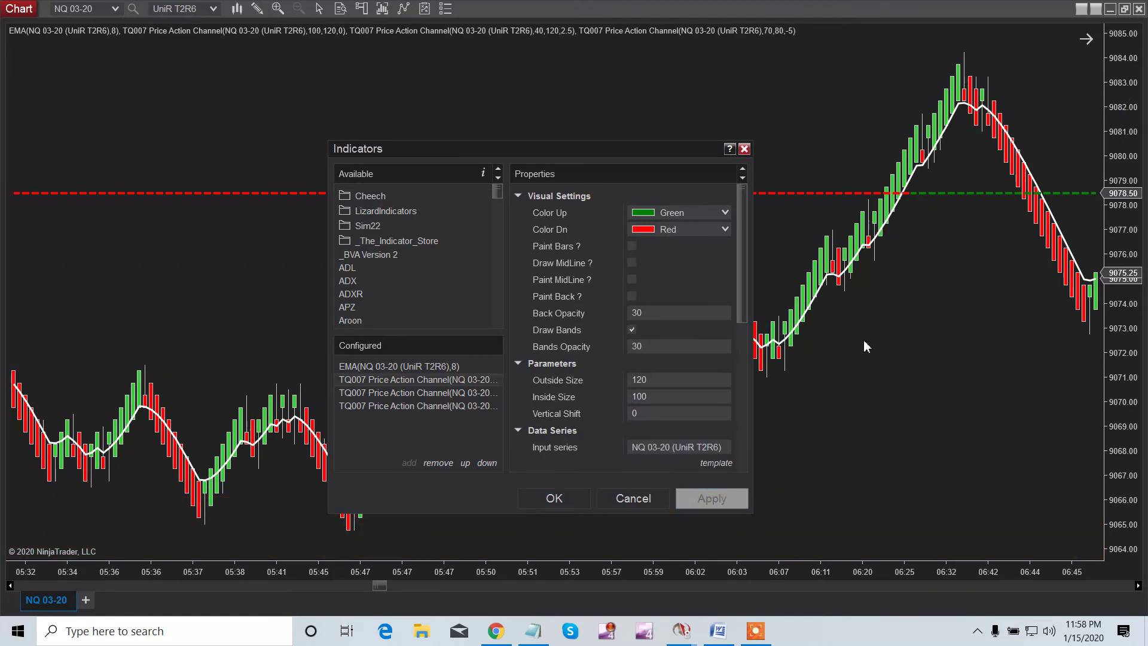
click(555, 498)
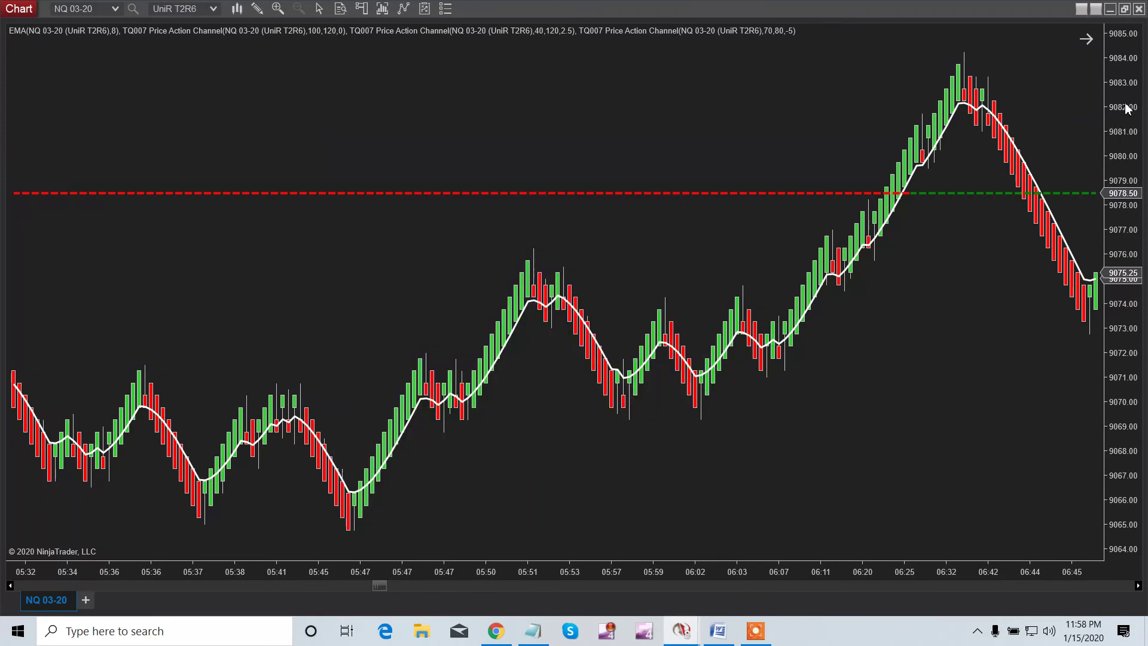
- Compress the price scale to show the red band, then open settings (Ctrl+I) on the fourth TQ007 channel
mouse_move(1126, 112)
mouse_down()
mouse_move(1104, 464)
mouse_move(1076, 170)
mouse_up()
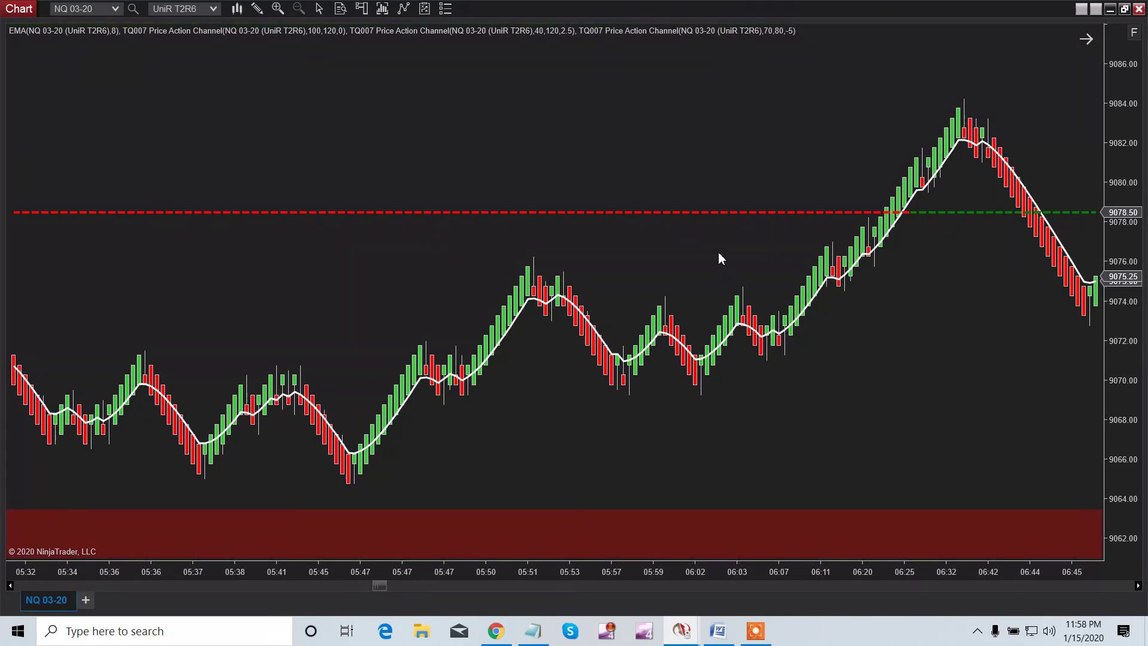
scroll(718, 260, up, 3)
scroll(718, 258, up, 3)
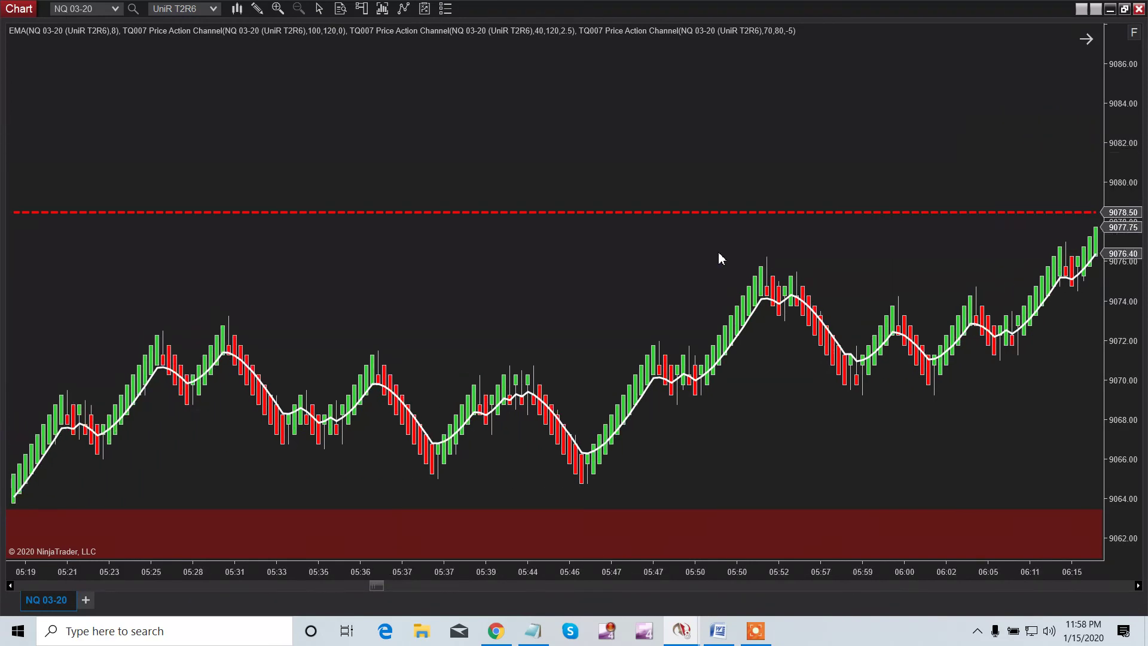
scroll(719, 259, up, 3)
scroll(719, 259, up, 3)
scroll(718, 260, up, 3)
scroll(719, 259, up, 2)
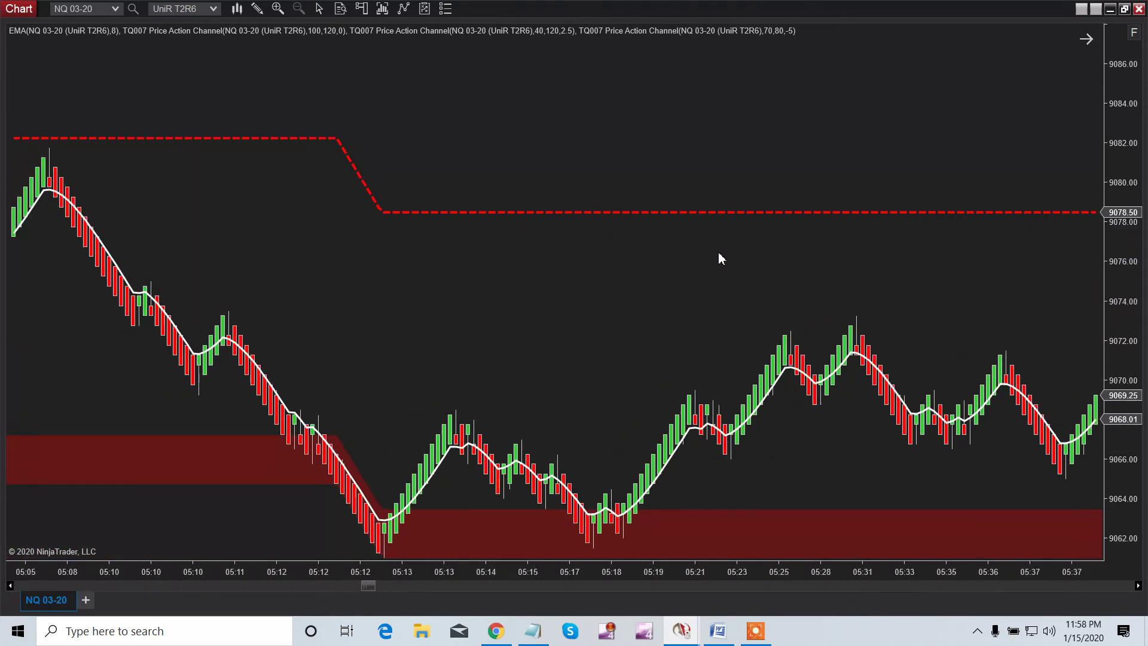
scroll(719, 260, down, 5)
scroll(718, 259, down, 3)
scroll(719, 252, down, 3)
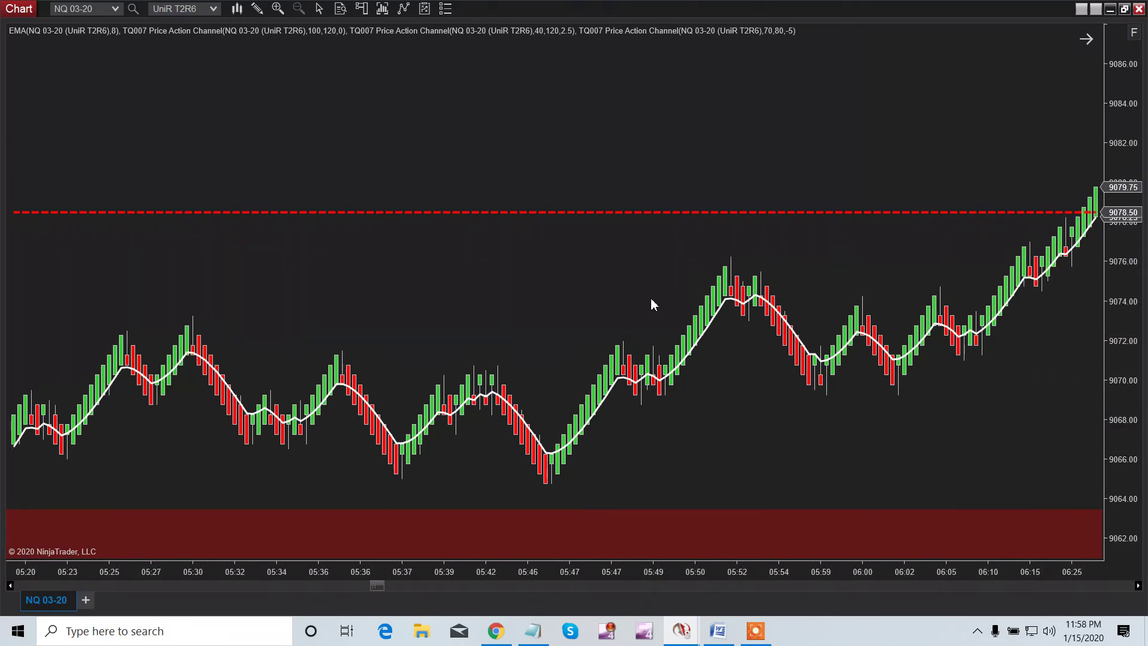
click(615, 213)
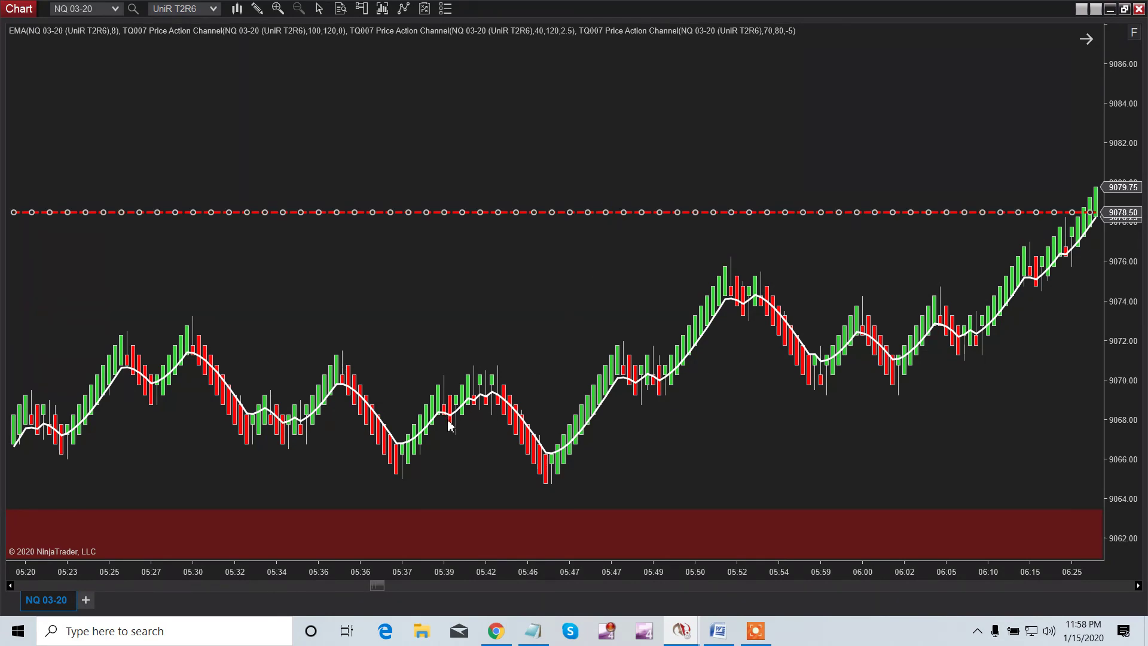
key(ctrl+i)
click(380, 406)
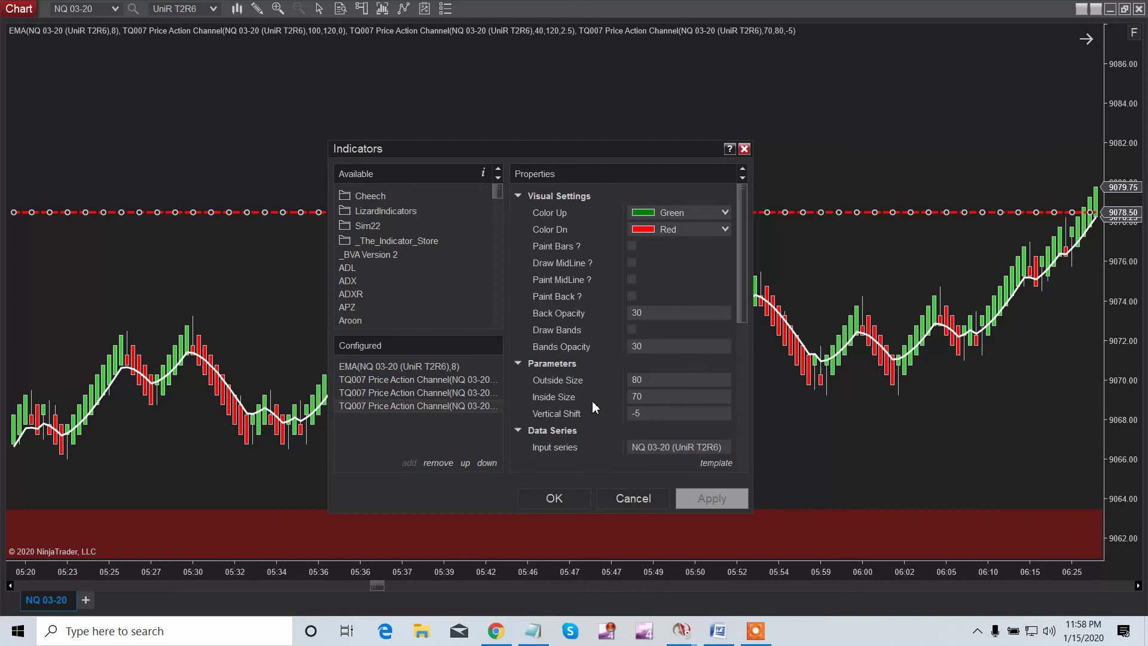
- Glance at the third TQ007 channel, close the Indicators window, and bring the Notepad disclaimer forward
click(378, 392)
click(554, 499)
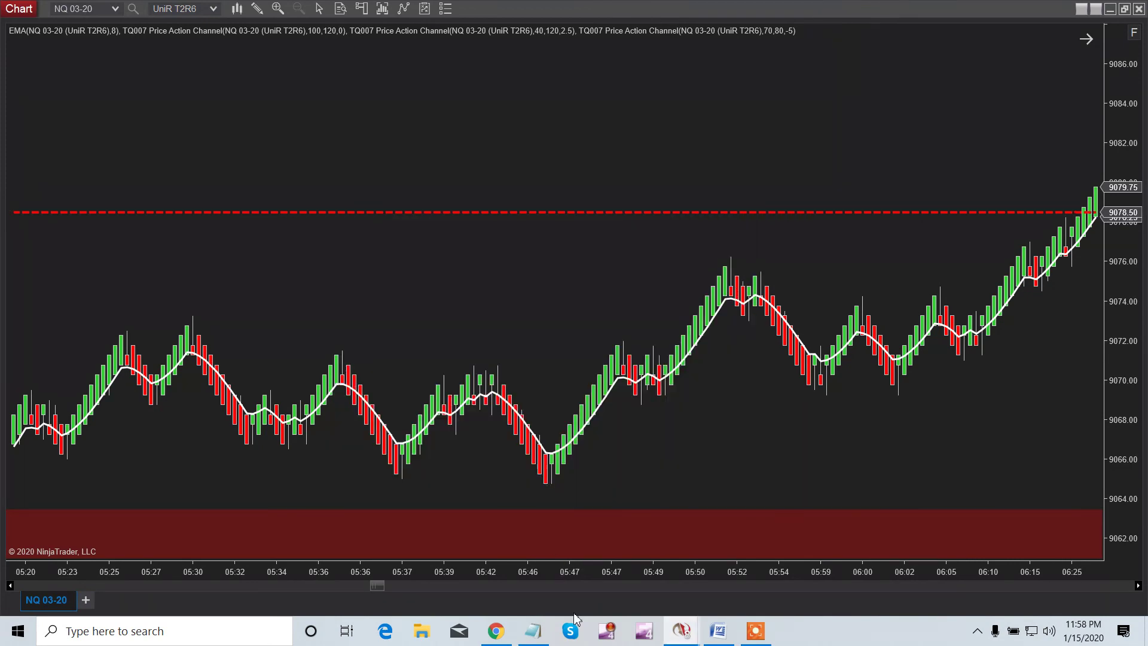
click(533, 632)
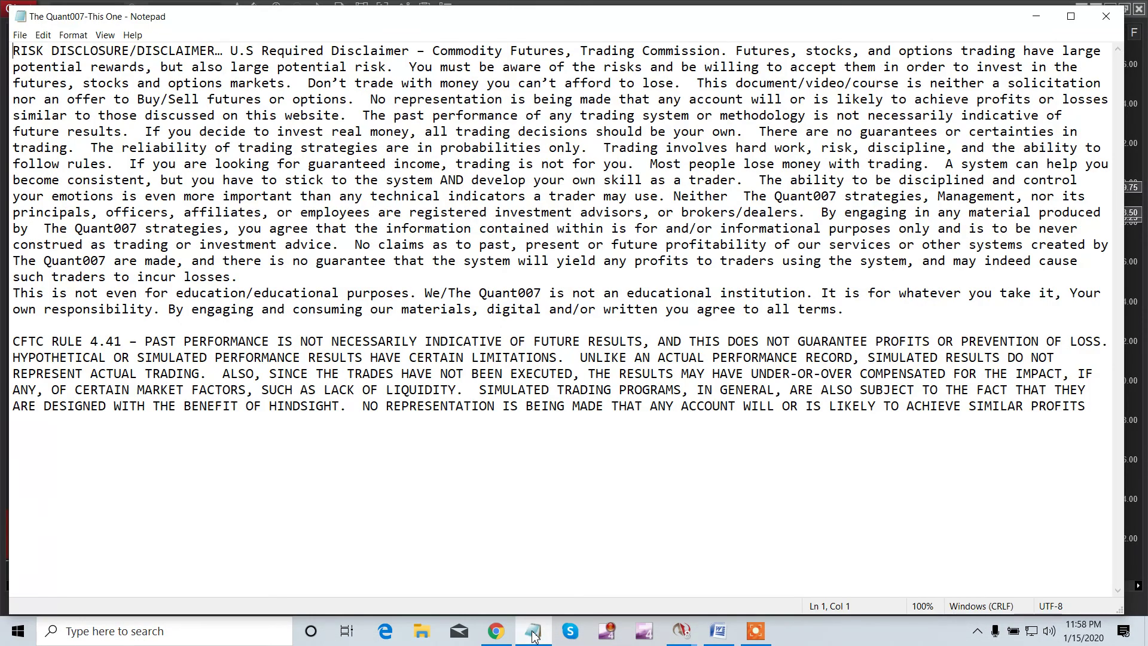